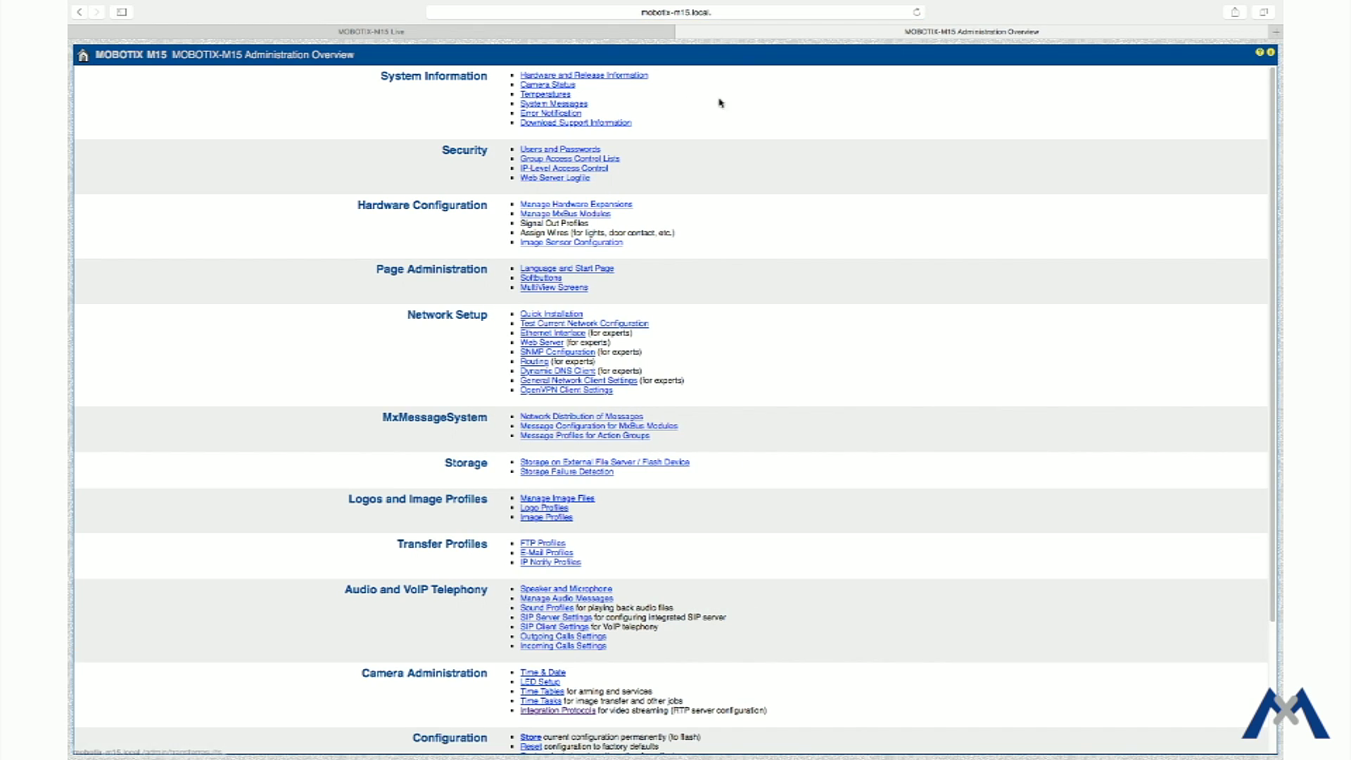
Step: Scroll through the Administration Overview to review its configuration sections
left_click_drag(1272, 112, 1279, 260)
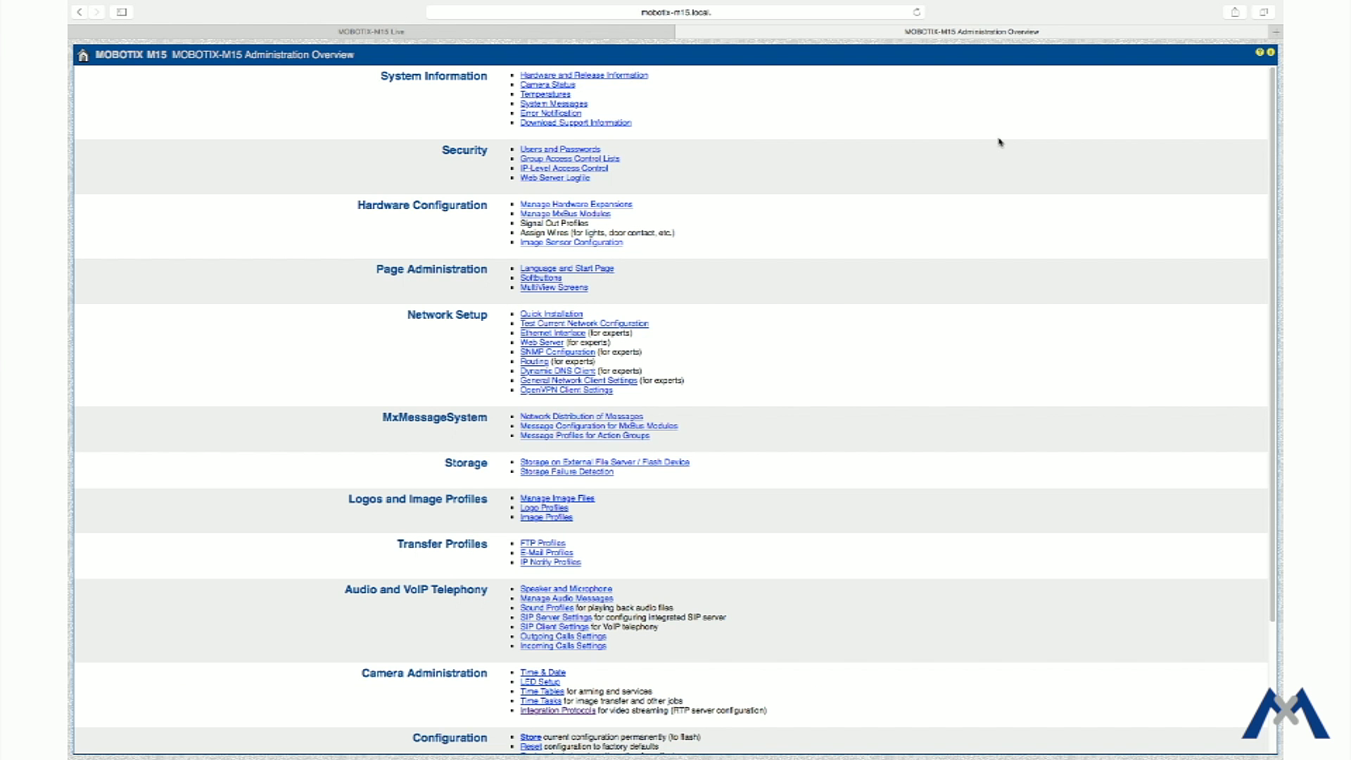
left_click_drag(1271, 147, 1271, 296)
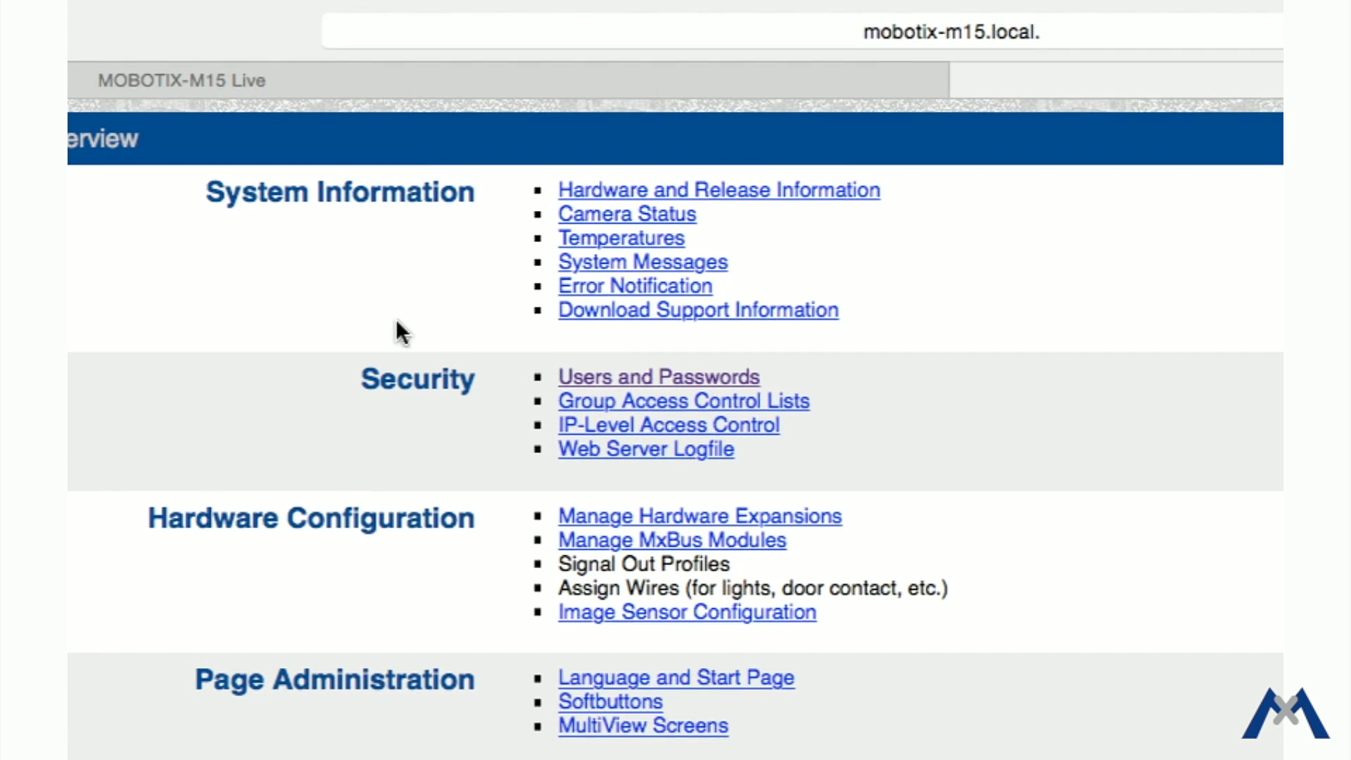
Step: Create user 'genetec' in the admins group with a confirmed password, then store the configuration permanently
left_click(658, 380)
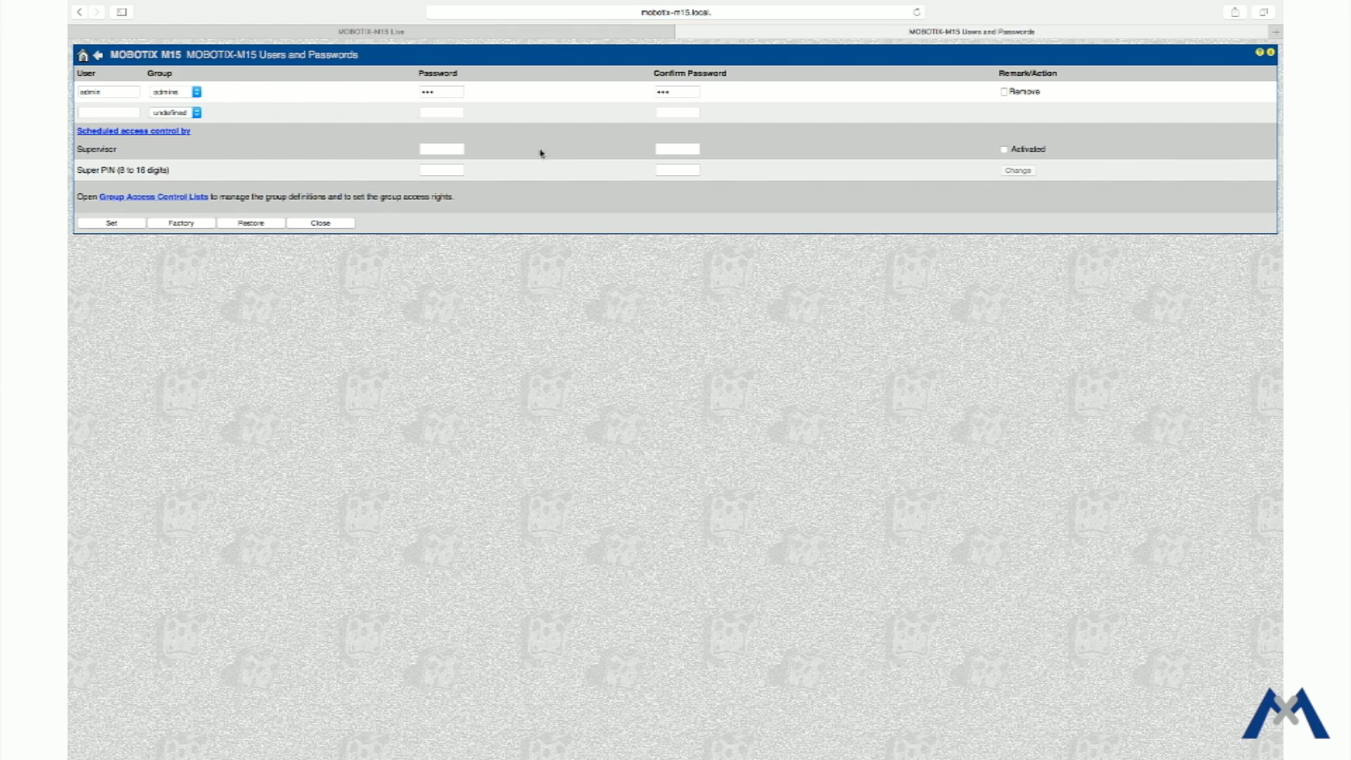
left_click(119, 112)
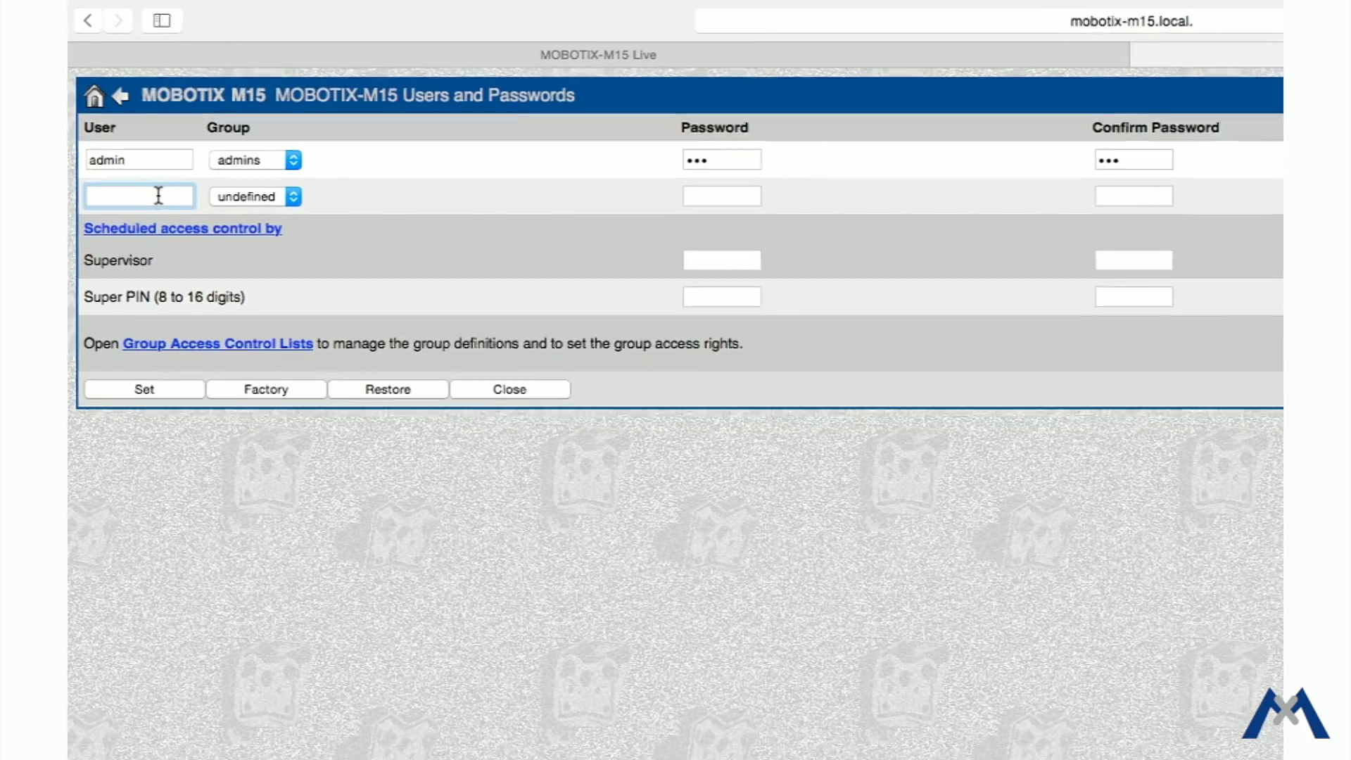
type("genetec")
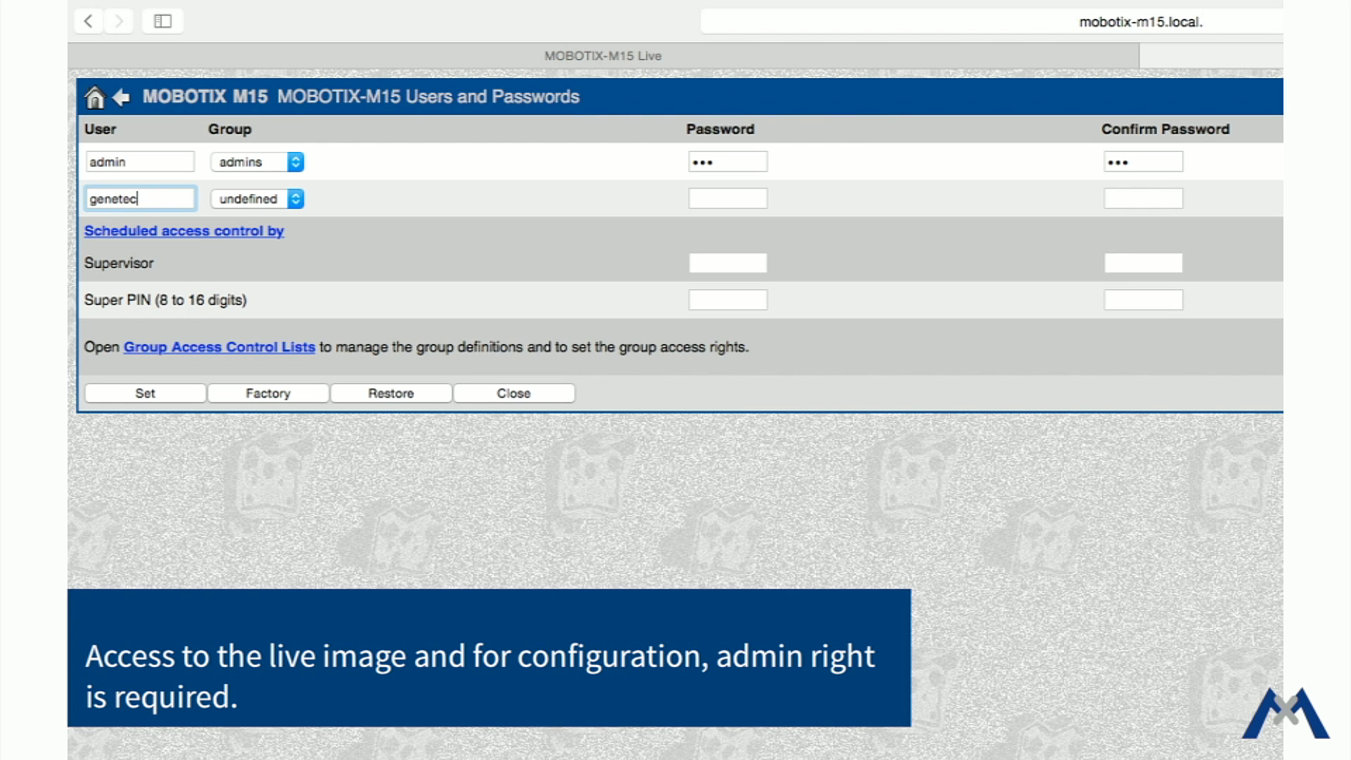
left_click(251, 201)
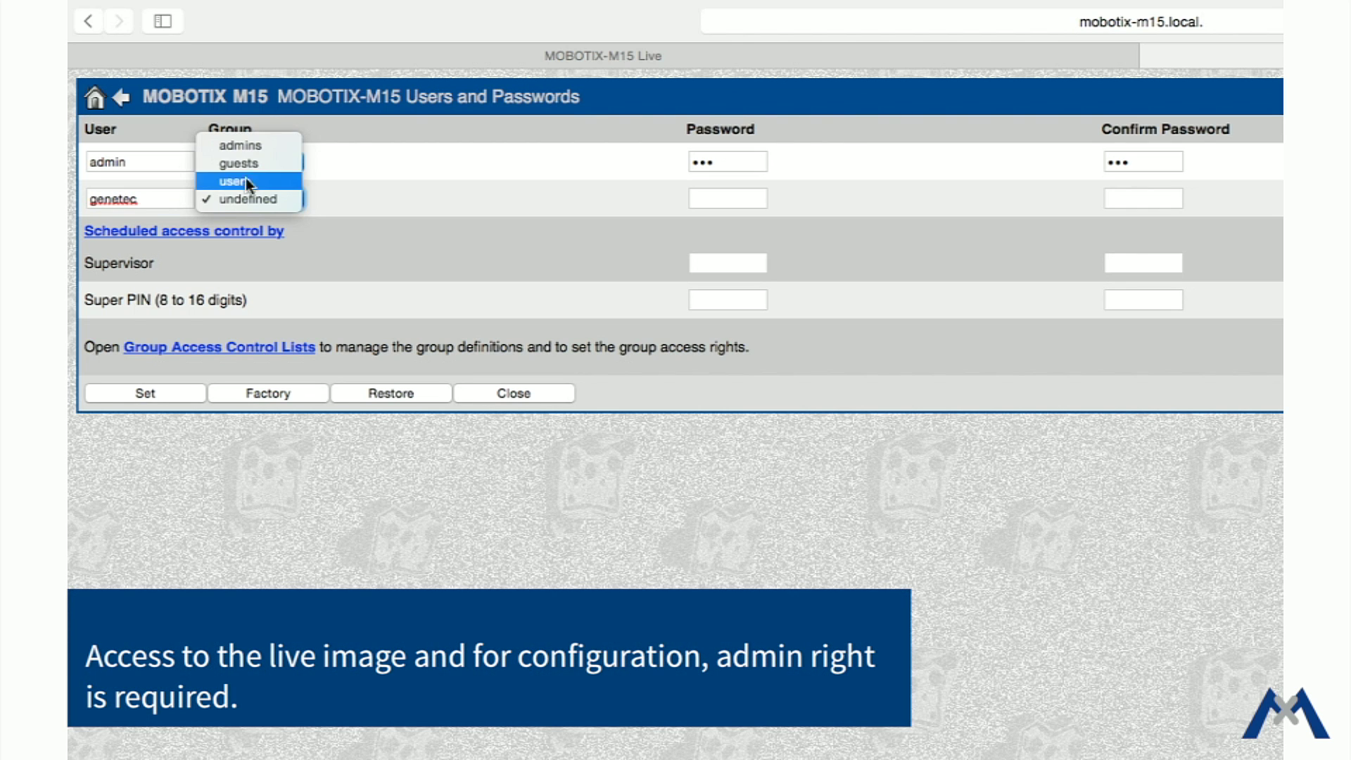
left_click(245, 150)
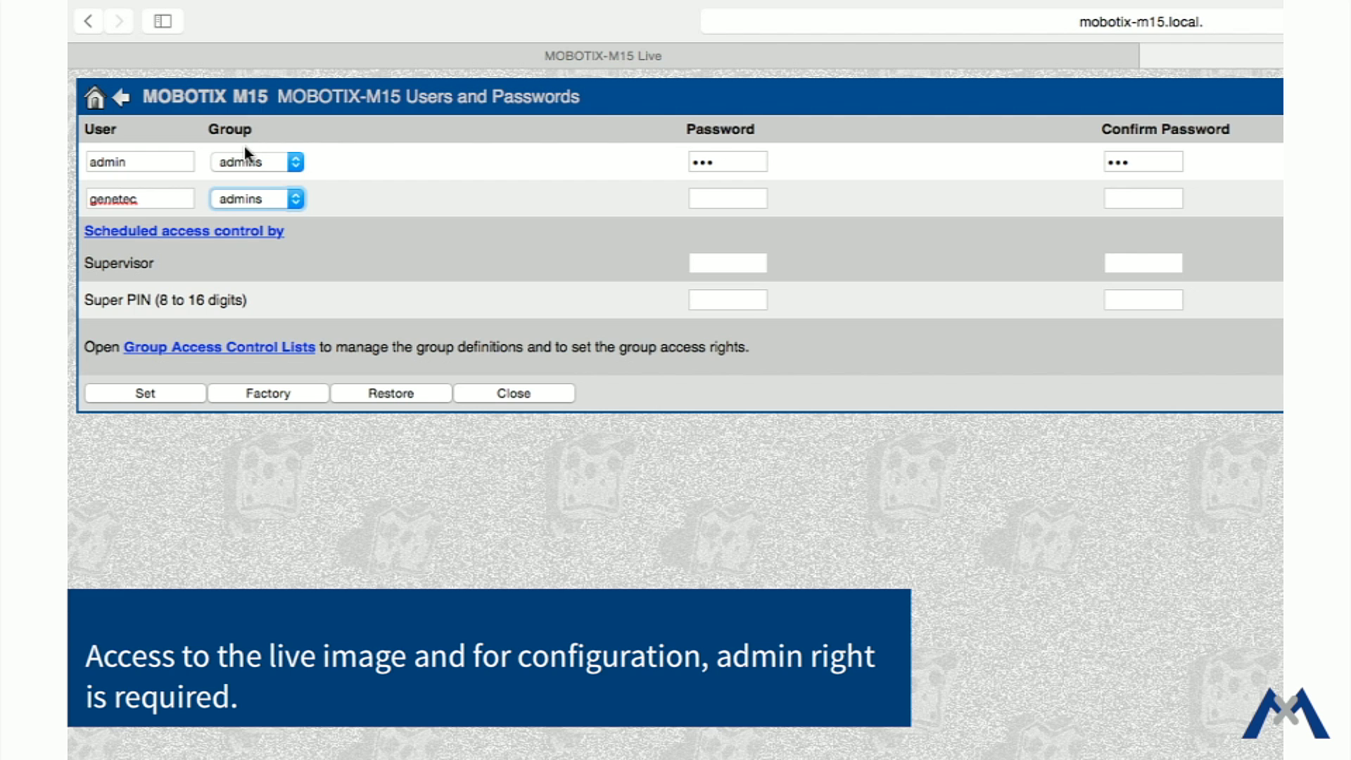
key("Tab")
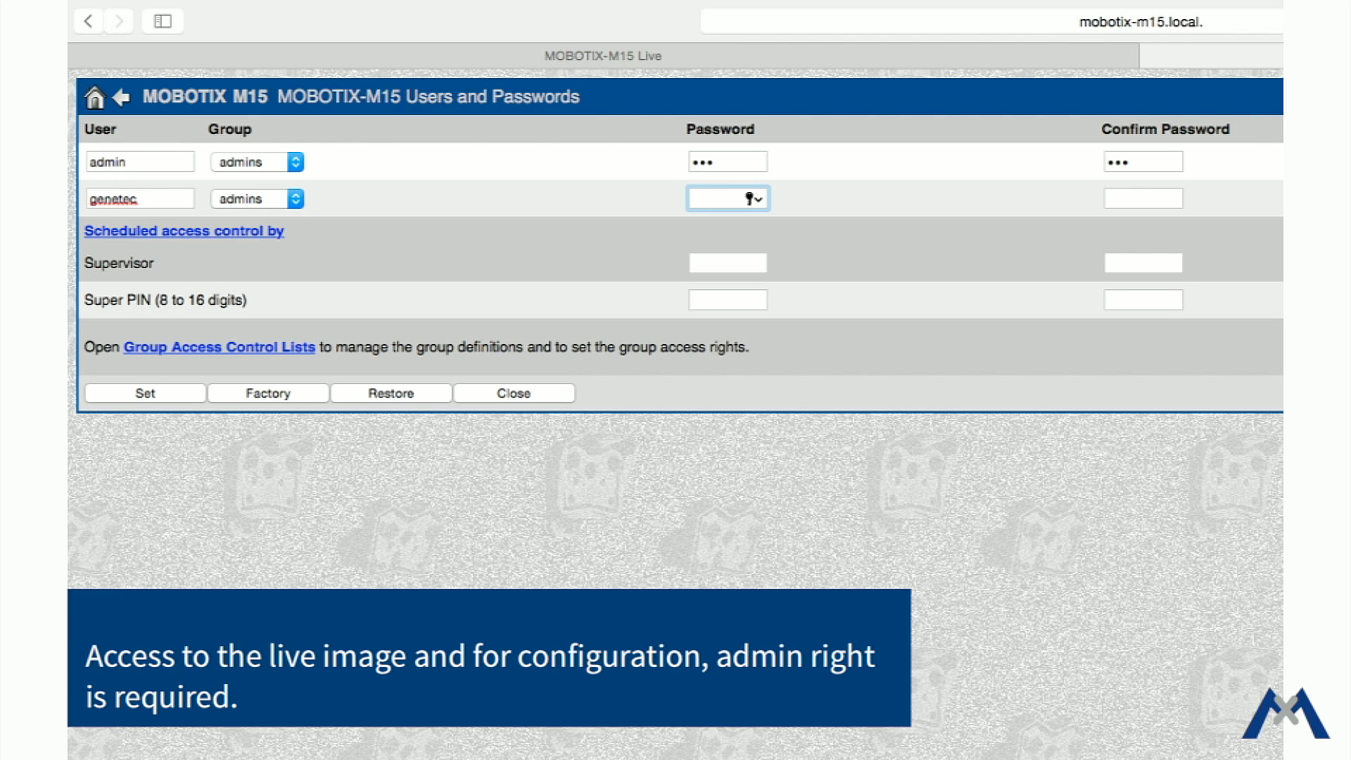
type("••••••••")
key("Tab")
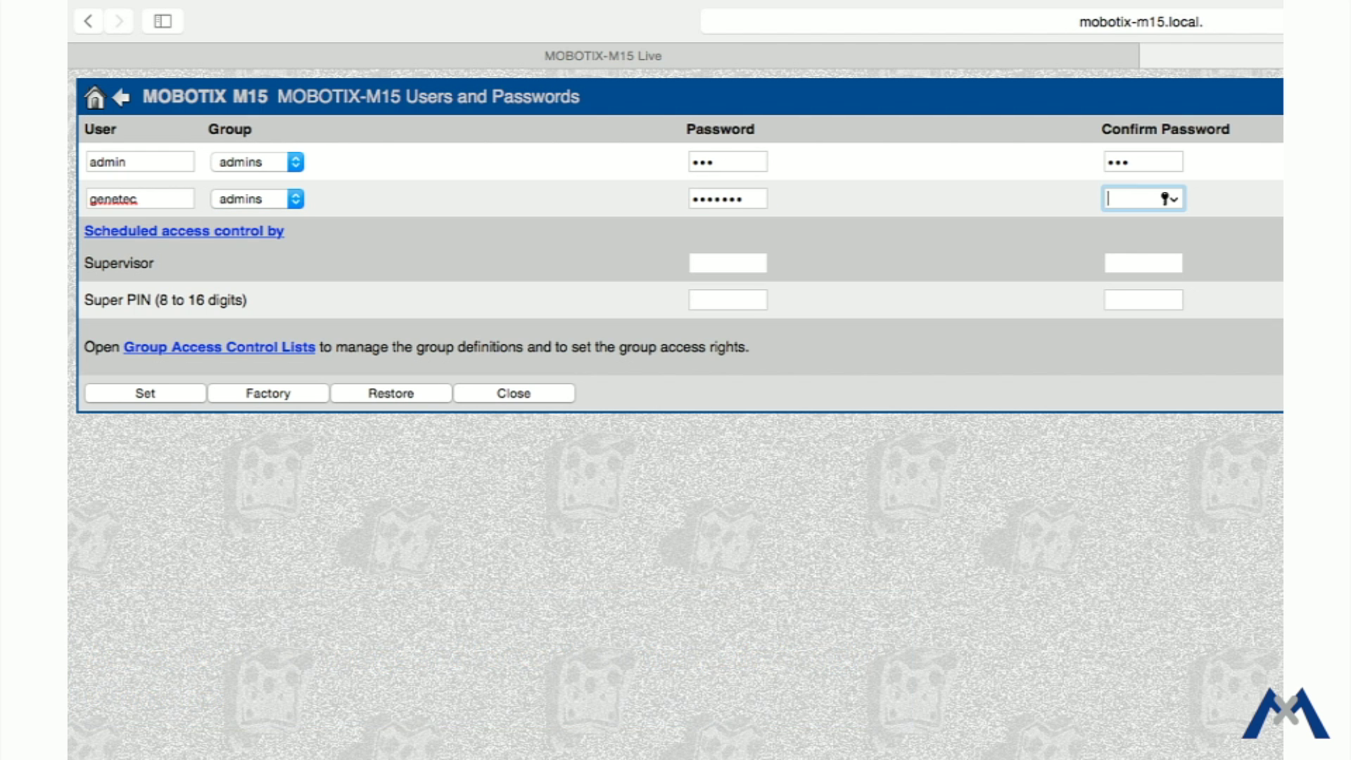
type("••••••••")
left_click(138, 394)
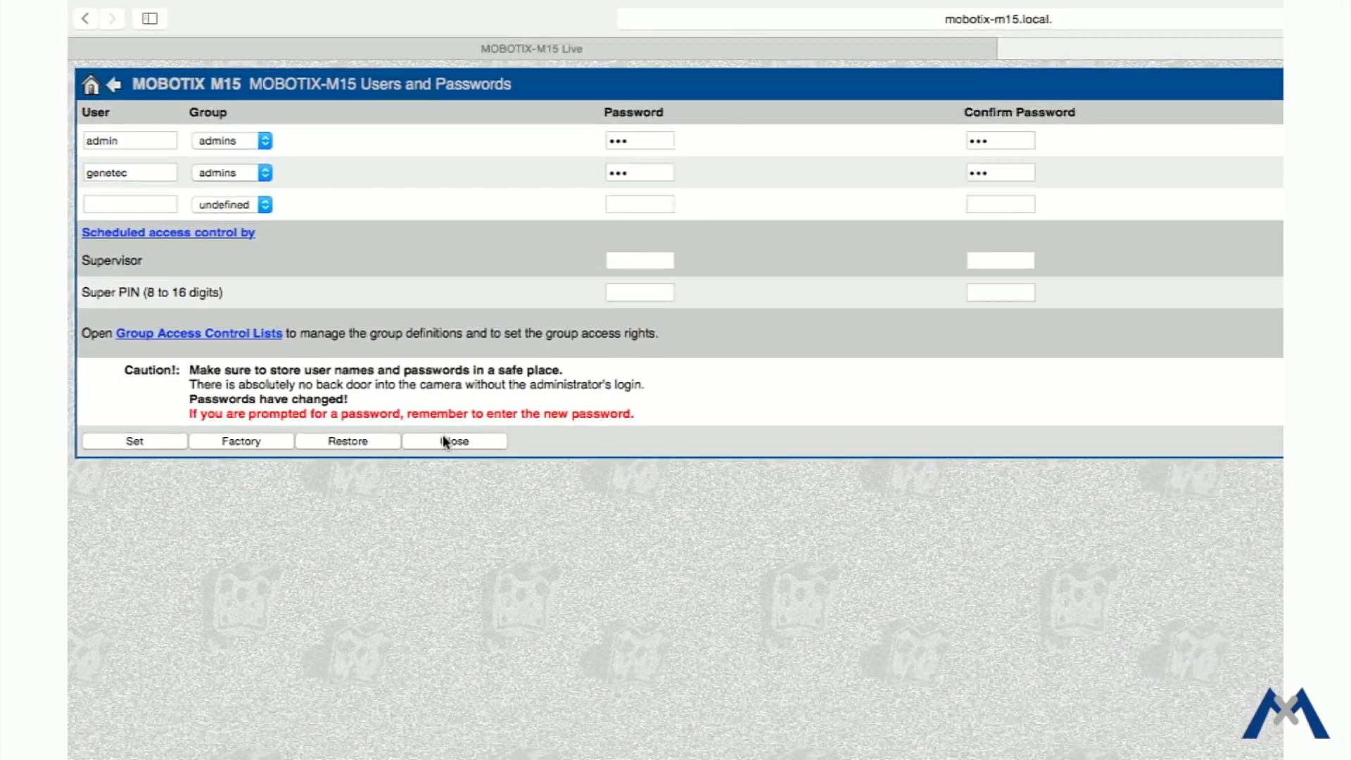
left_click(445, 441)
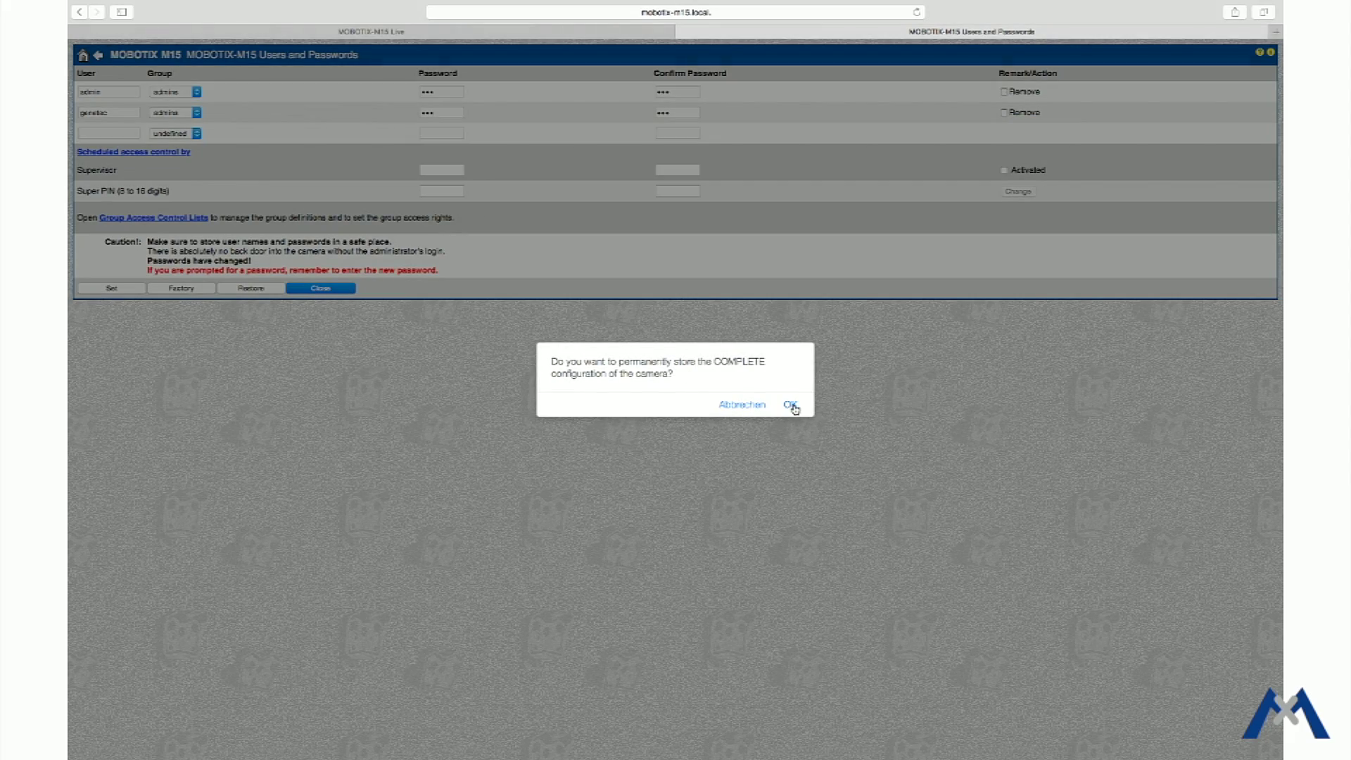
left_click(791, 405)
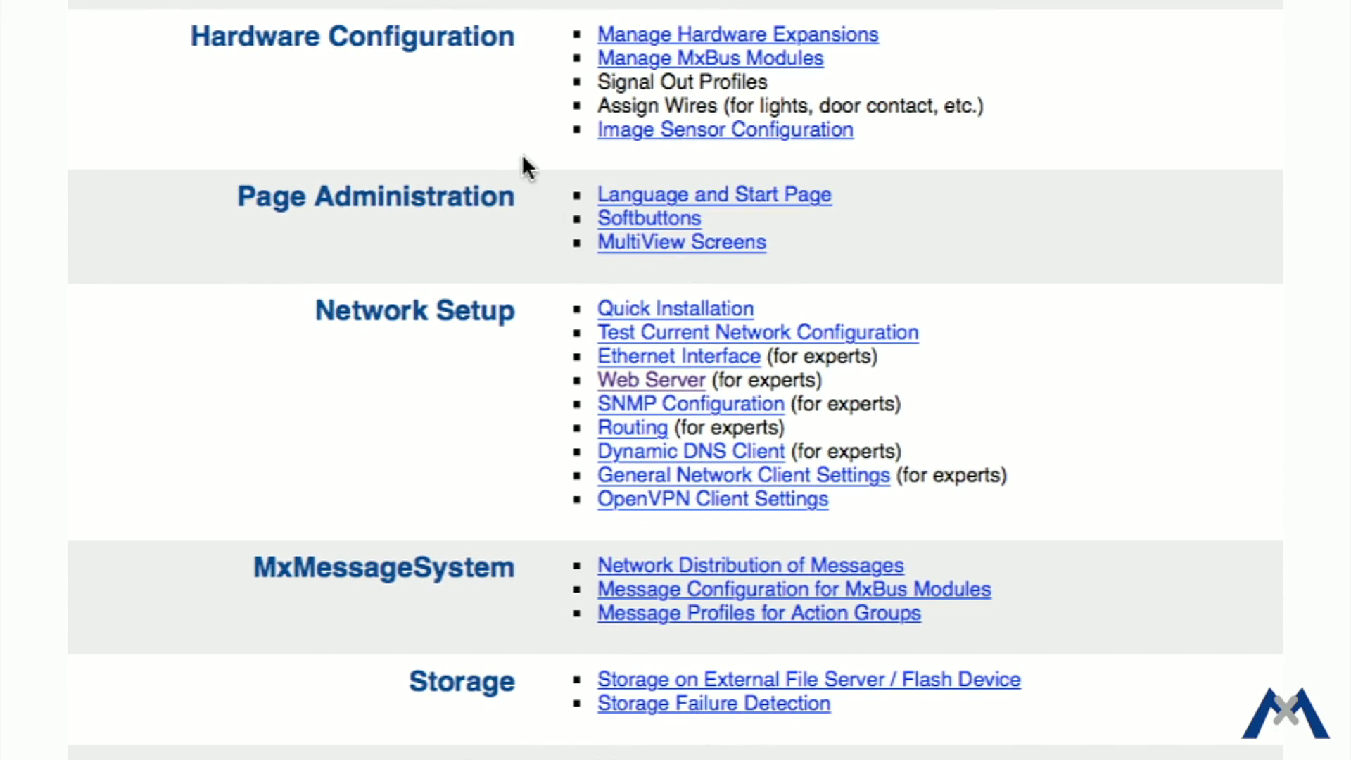
Step: Keep Web Server authentication on Auto, apply it, and store the configuration permanently
left_click(653, 381)
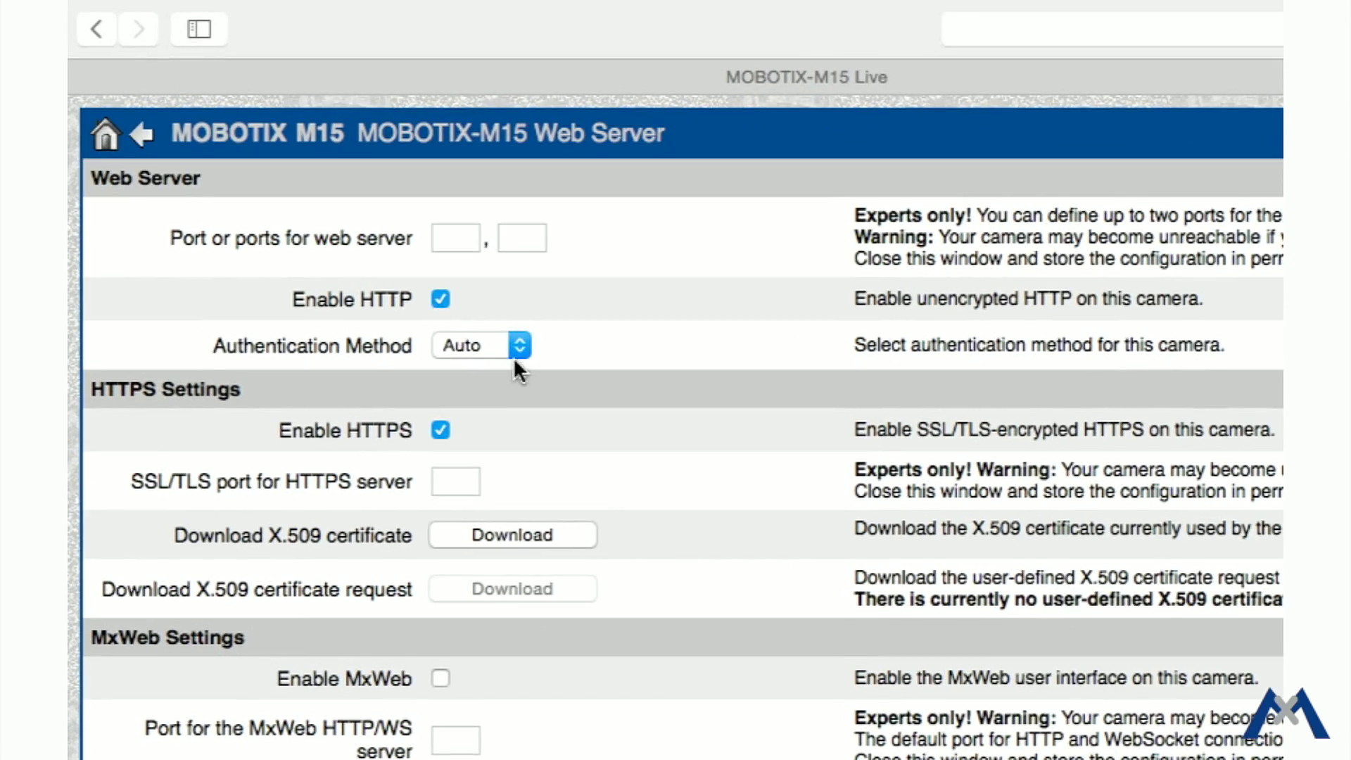
left_click(499, 347)
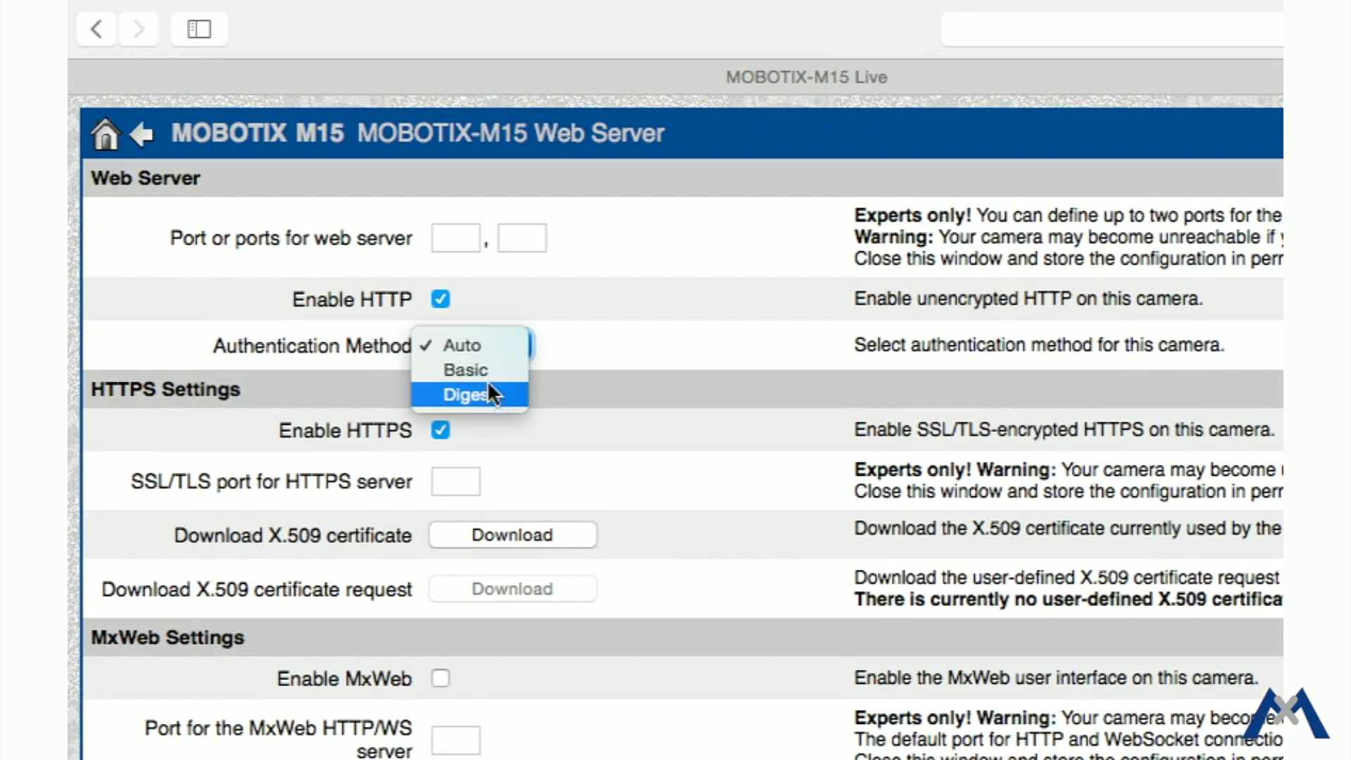
left_click(488, 345)
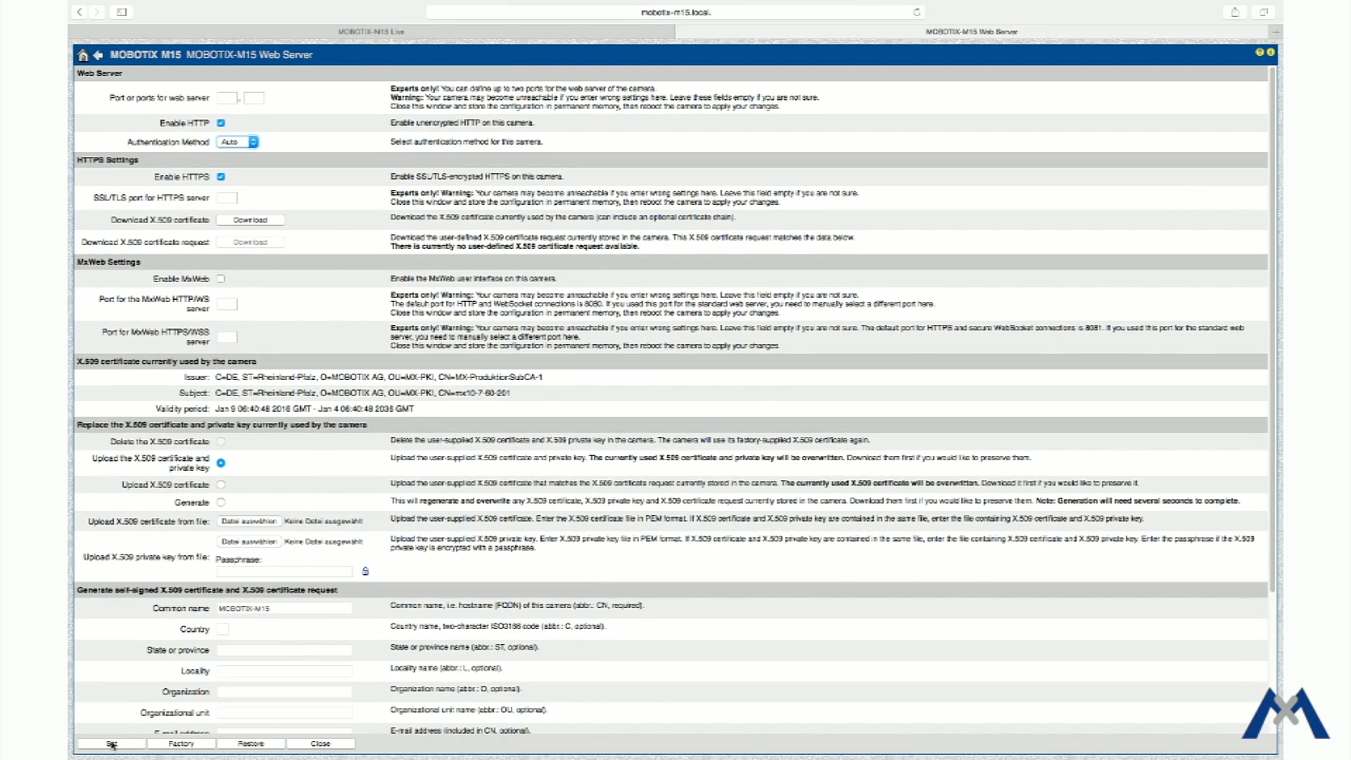
left_click(112, 744)
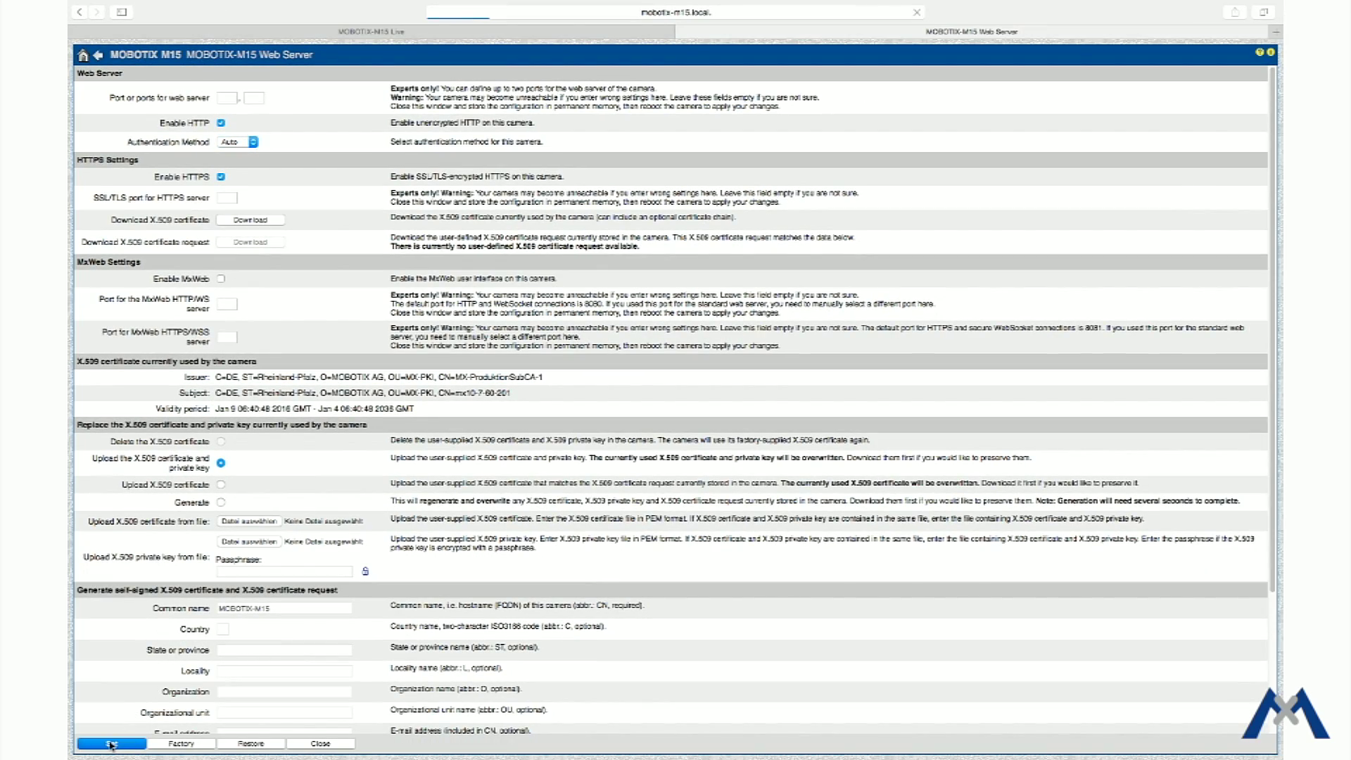
left_click(321, 726)
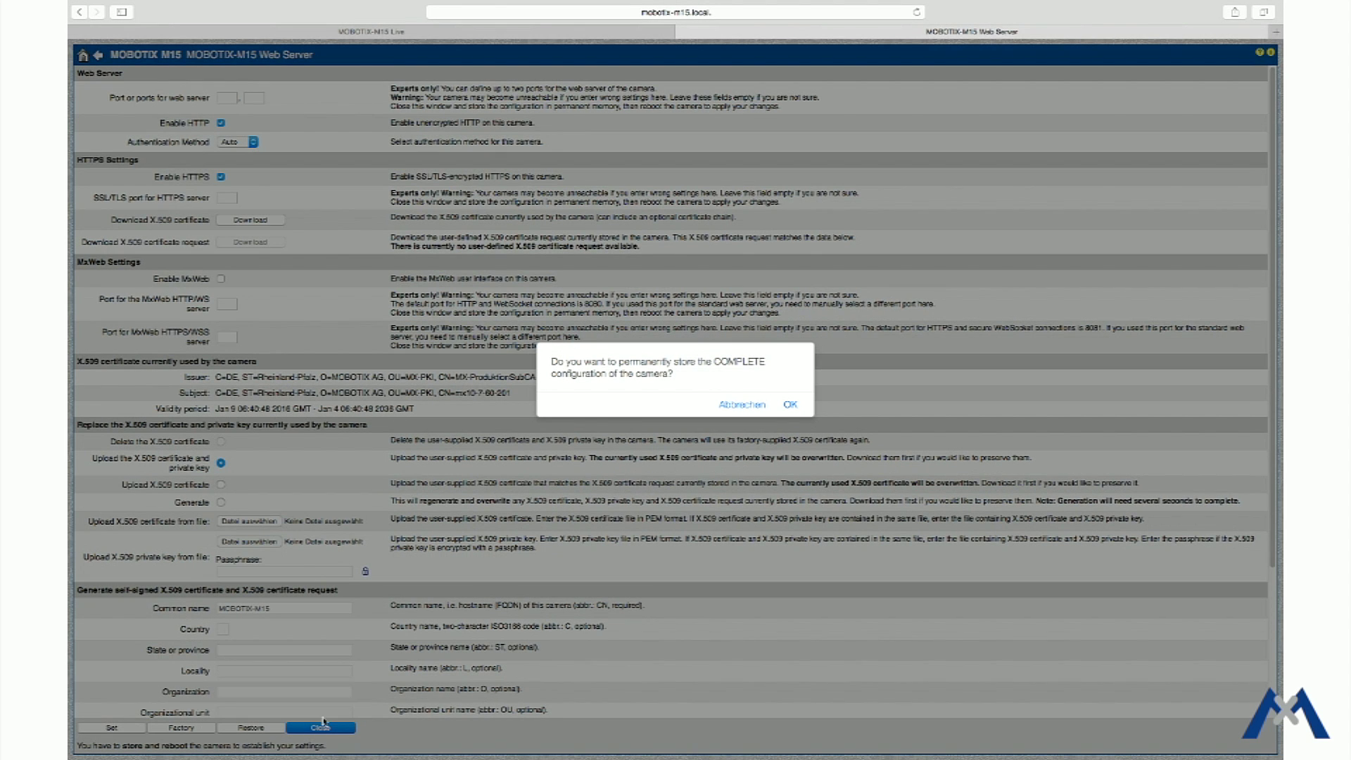
left_click(788, 406)
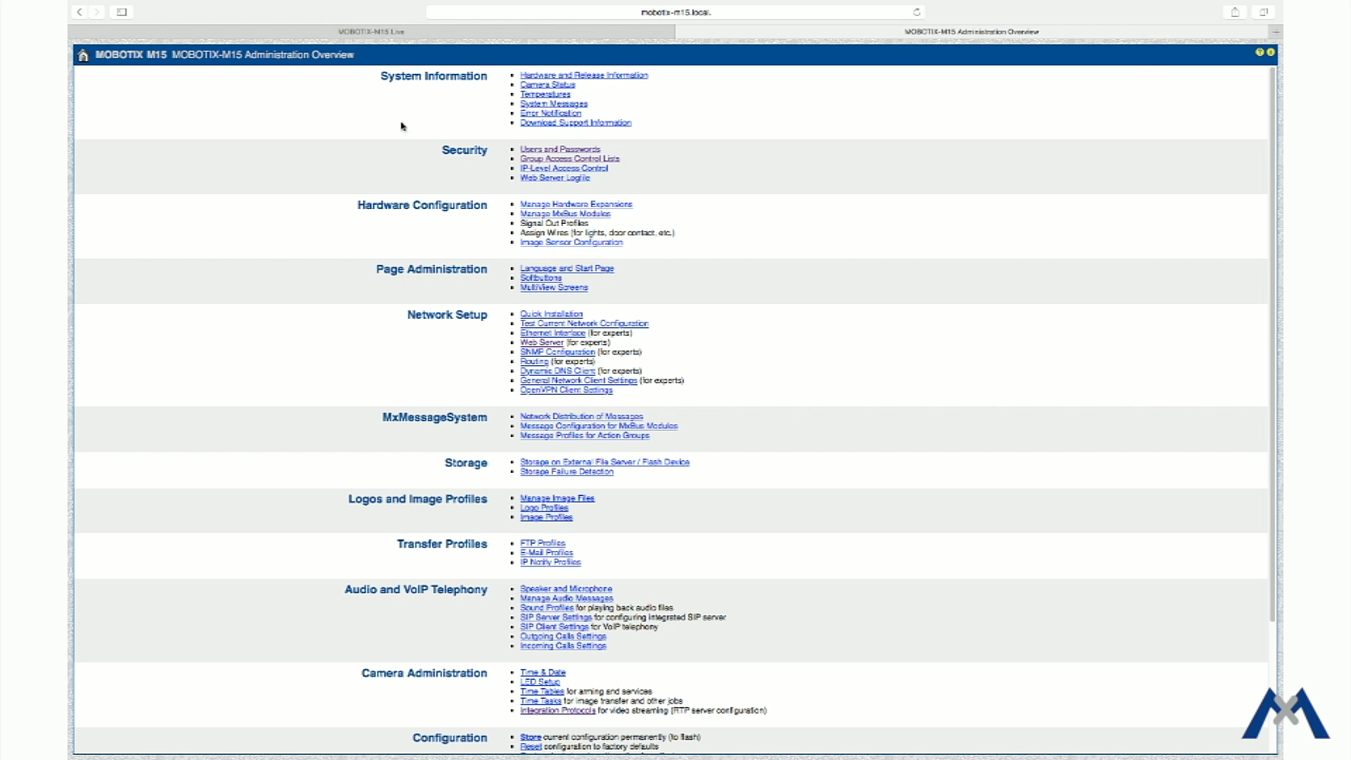
Step: Enable Genetec integration and MxPEG Stream 1 under Integration Protocols, then apply and store permanently
left_click_drag(1274, 125, 1270, 268)
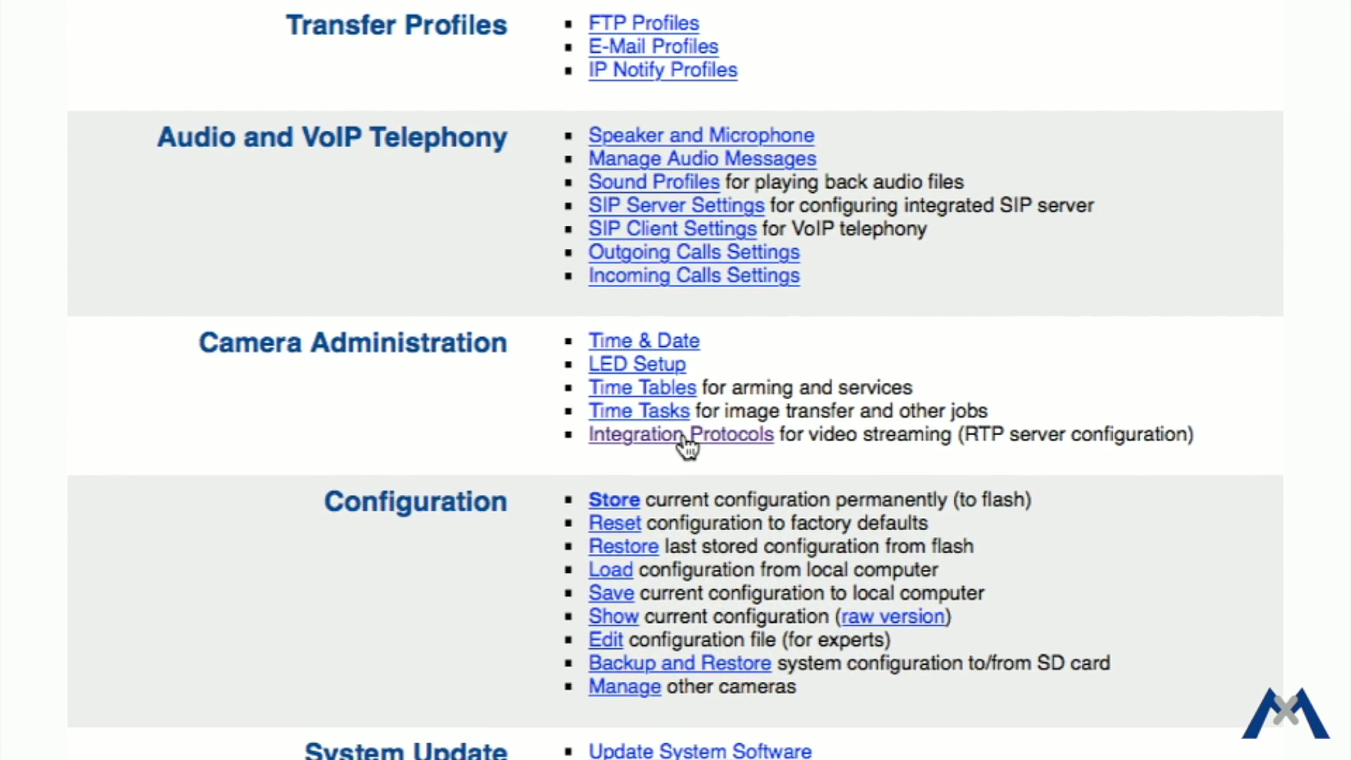
left_click(716, 436)
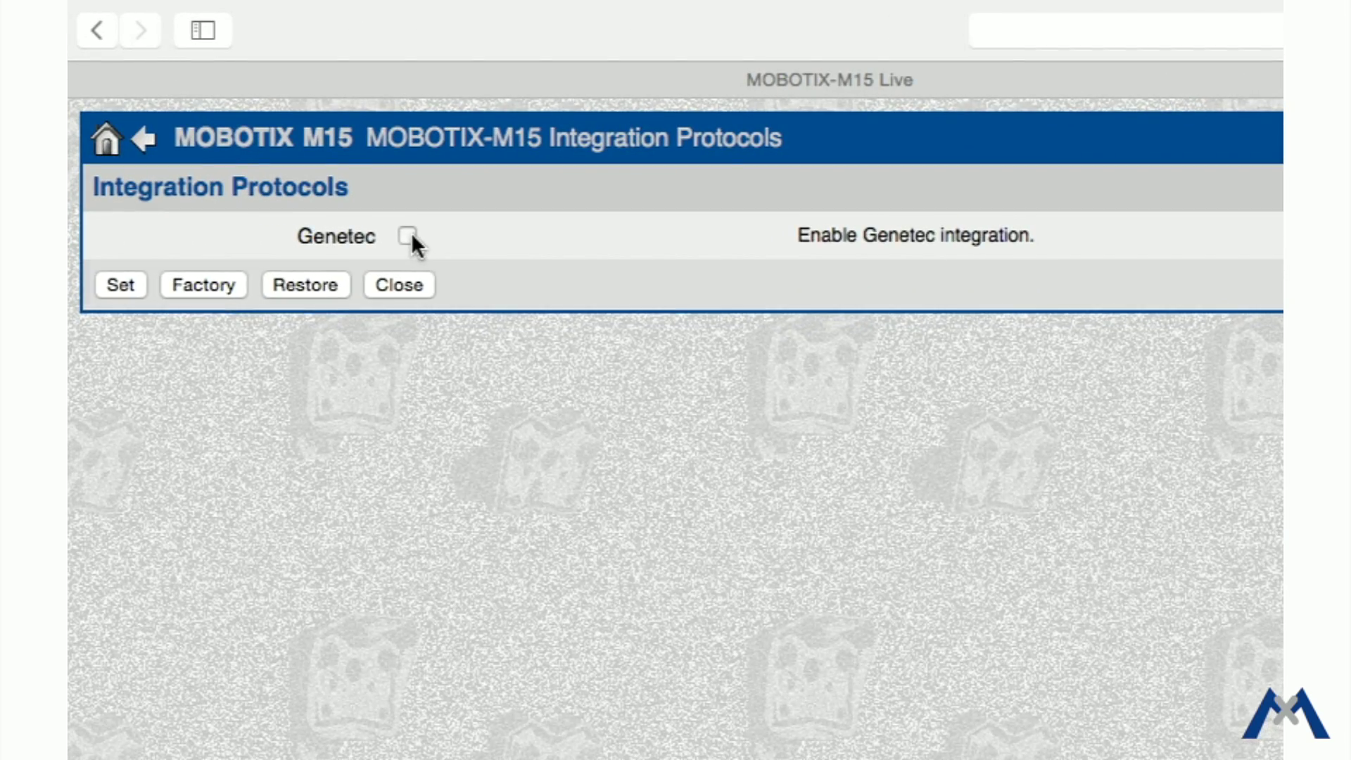
left_click(409, 234)
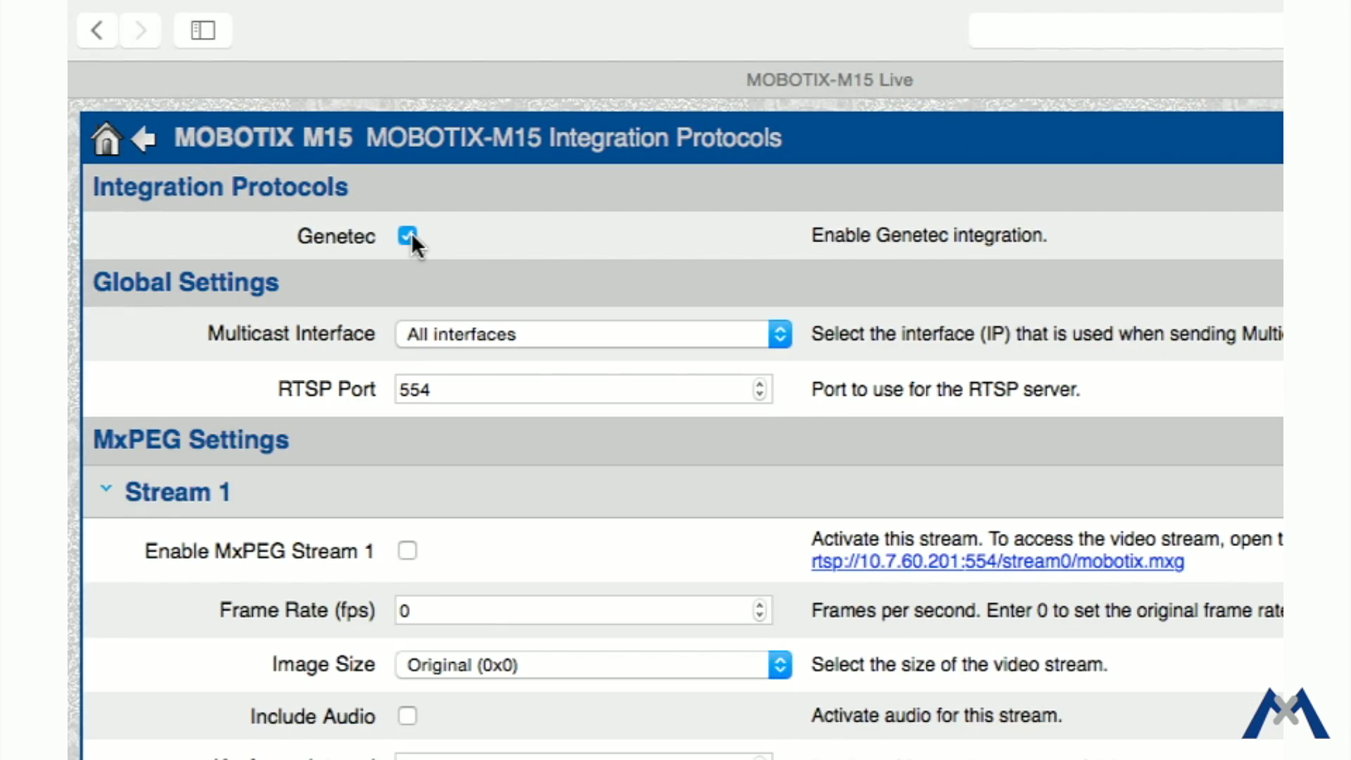
left_click(407, 551)
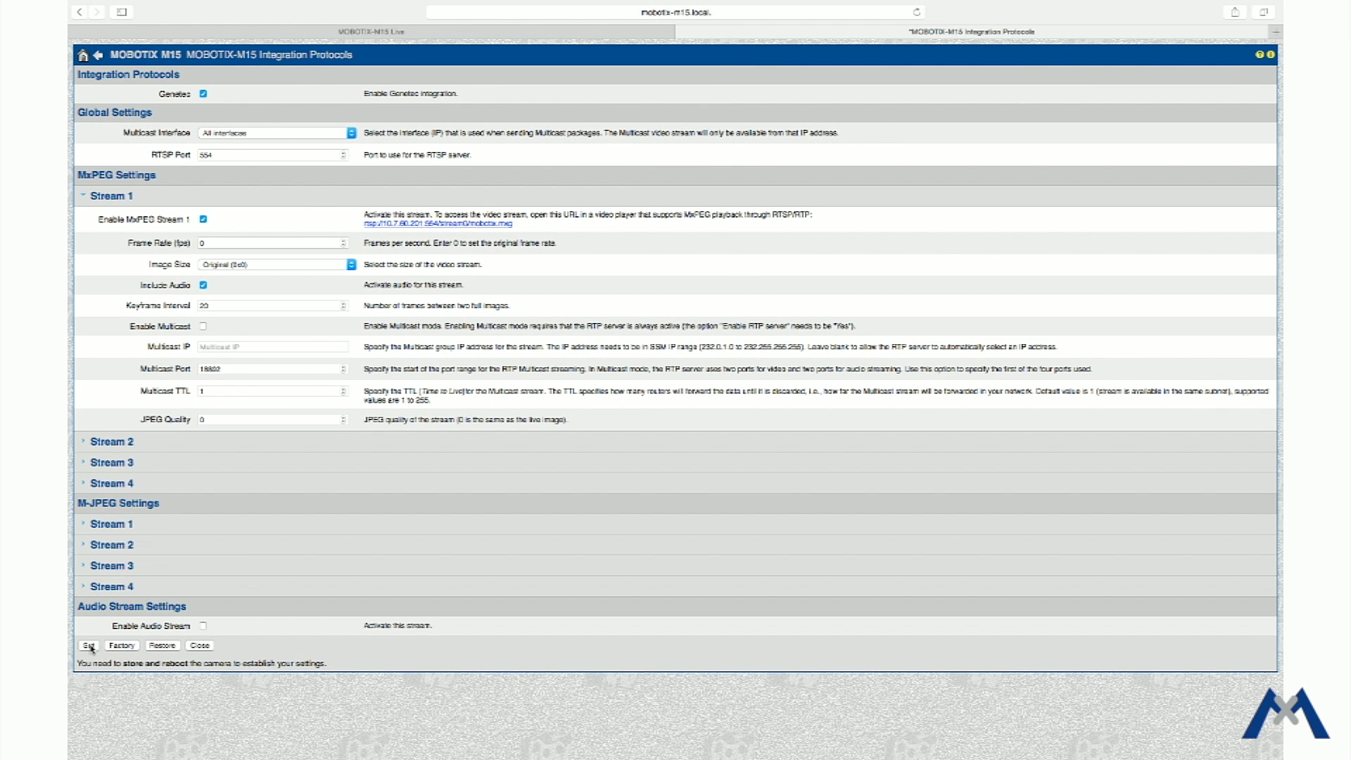
left_click(89, 646)
left_click(199, 646)
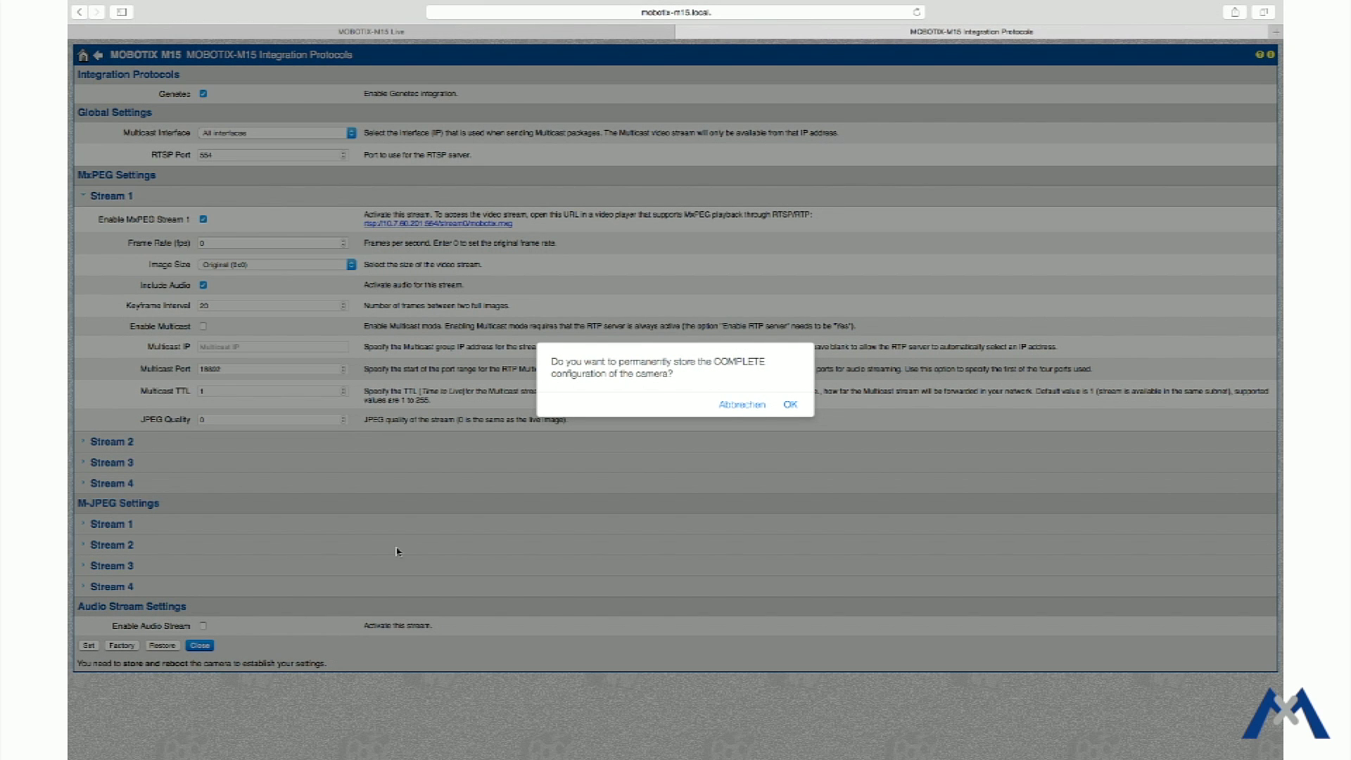
left_click(790, 405)
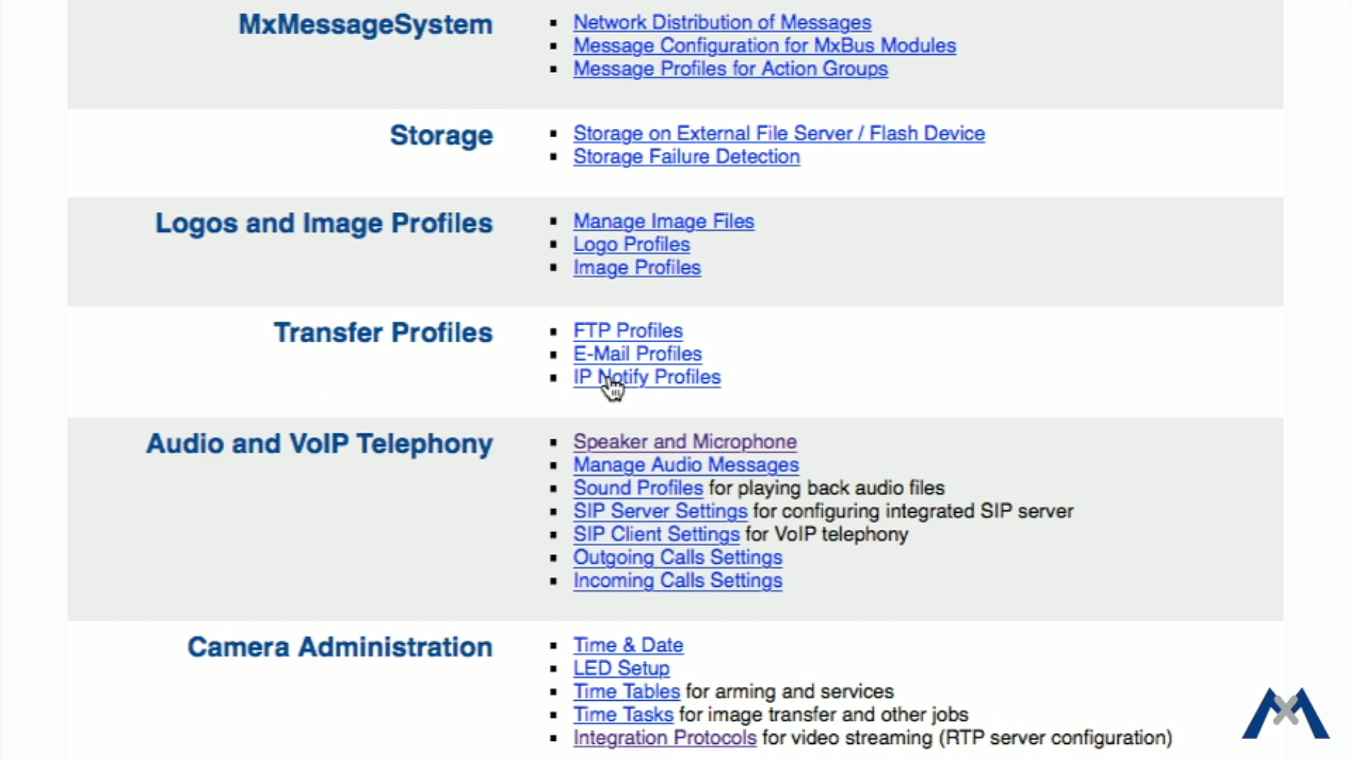
Step: Apply speaker and microphone settings (low-sensitivity microphone, speaker on) and store the configuration
left_click(652, 447)
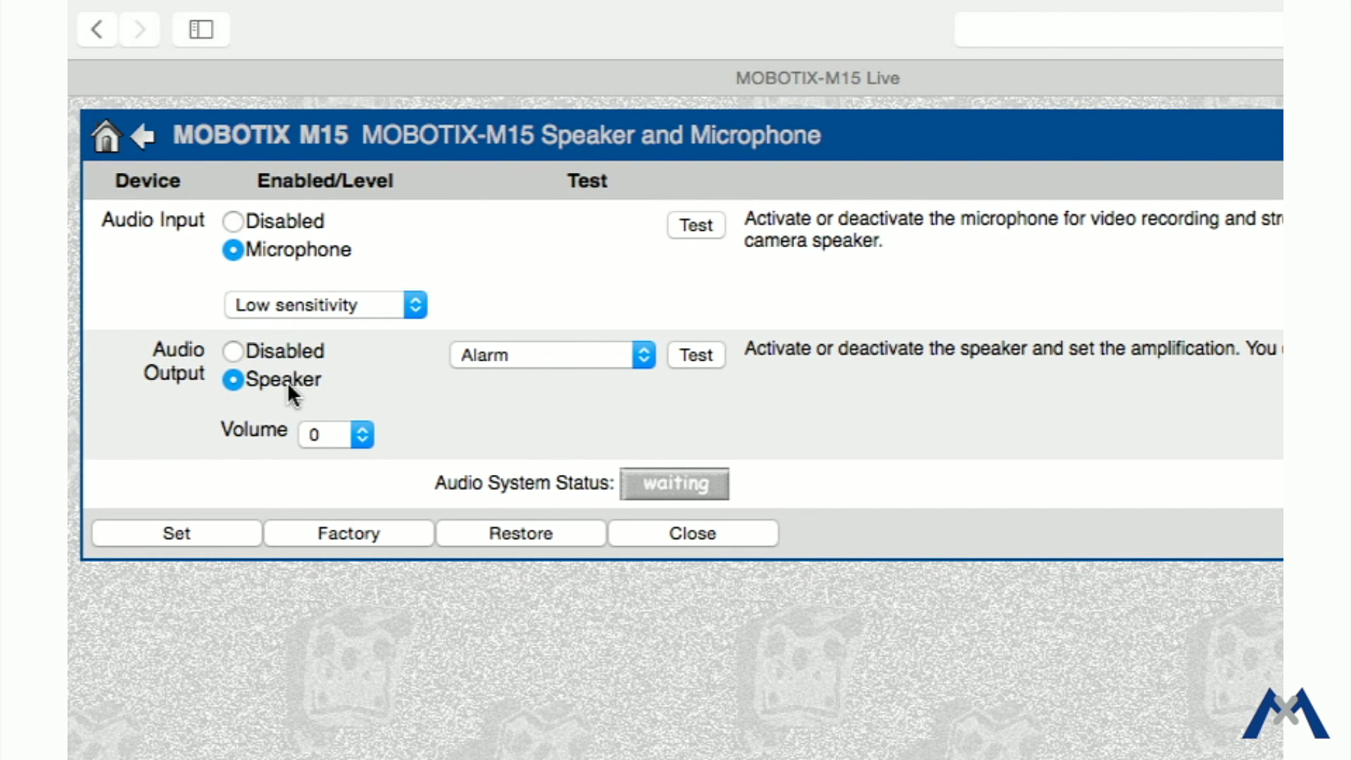
left_click(177, 534)
left_click(697, 541)
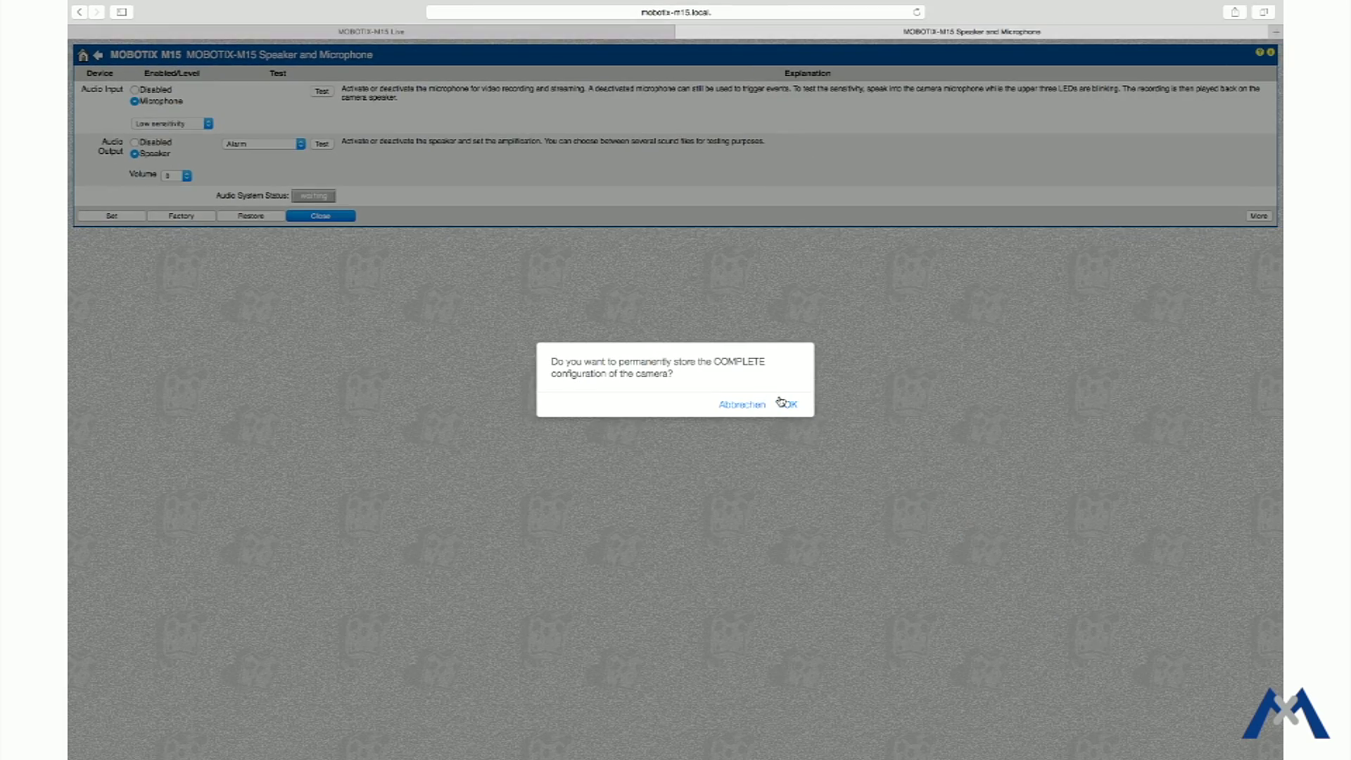
left_click(783, 404)
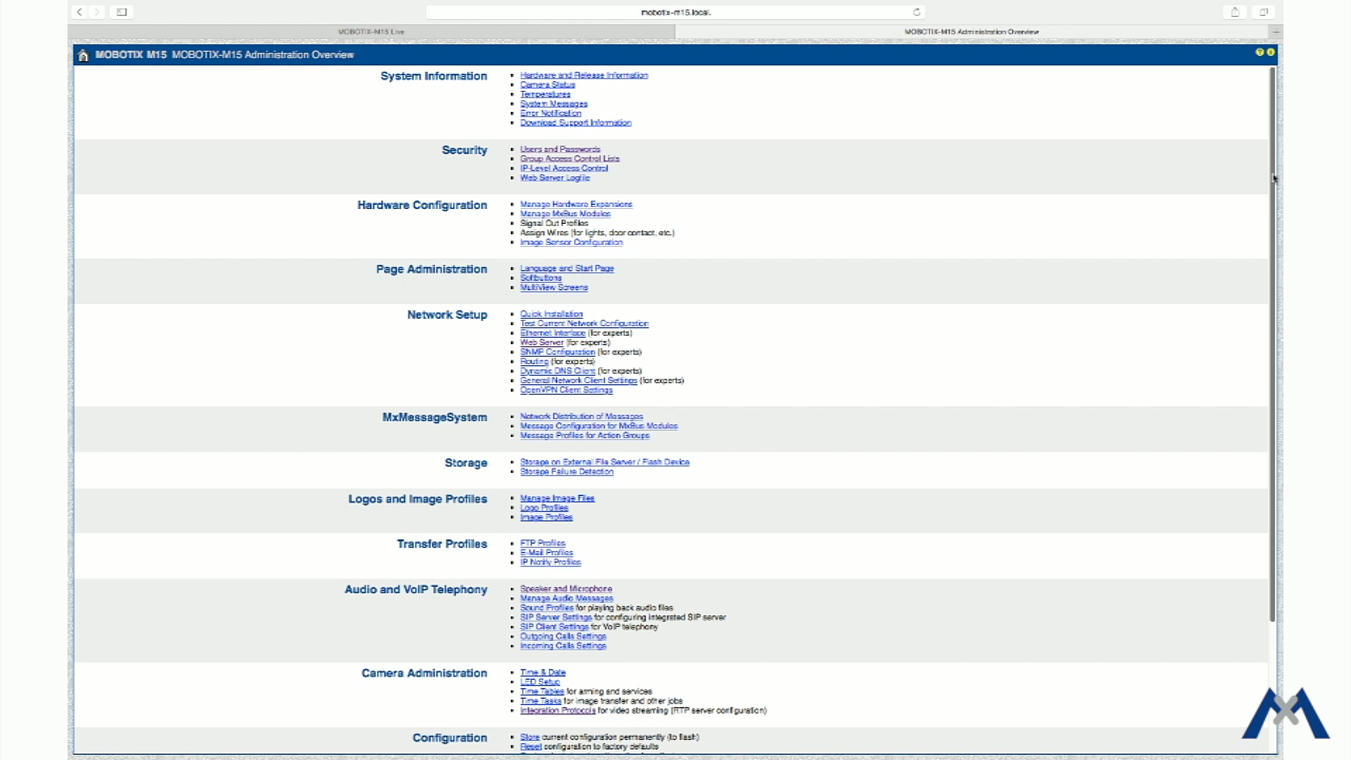
Step: Review the Integration Protocols streaming settings, then close them to return to live view
left_click_drag(1276, 178, 1279, 275)
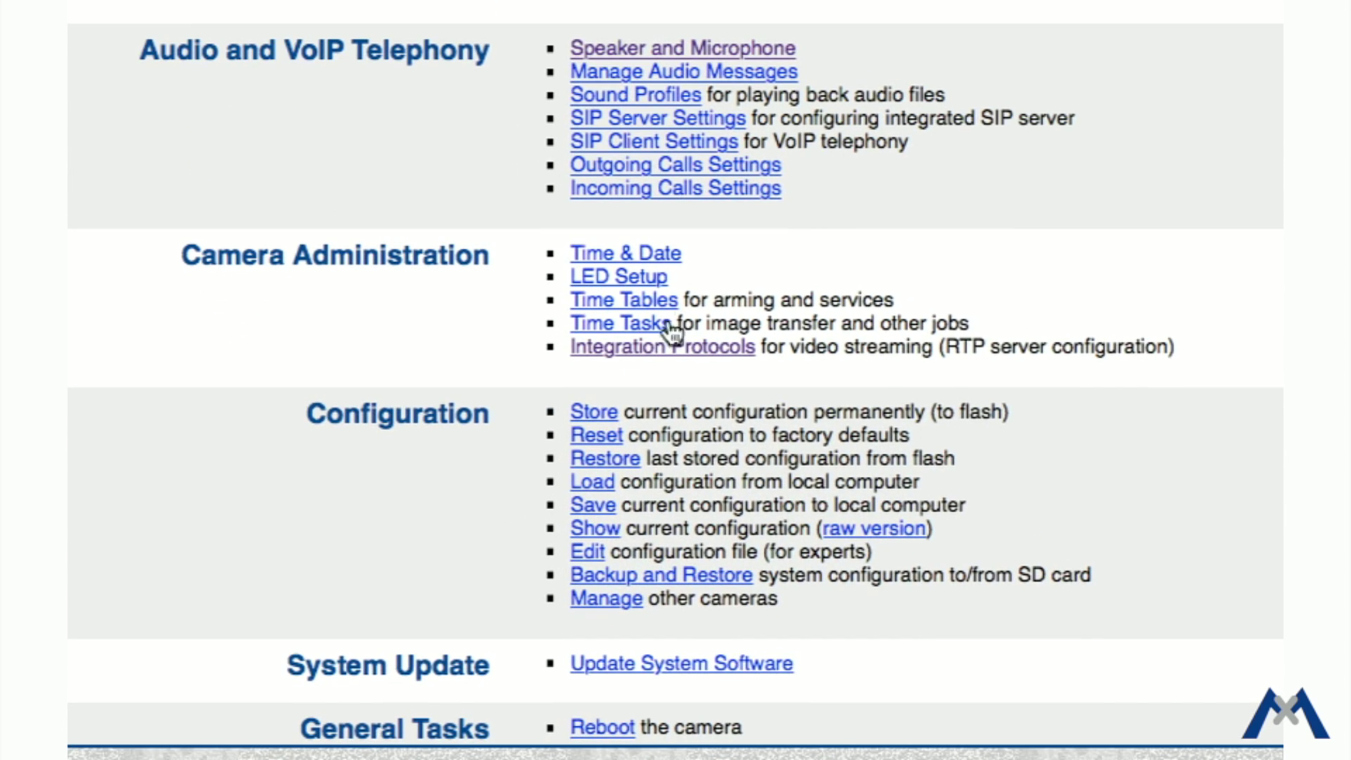
left_click(654, 344)
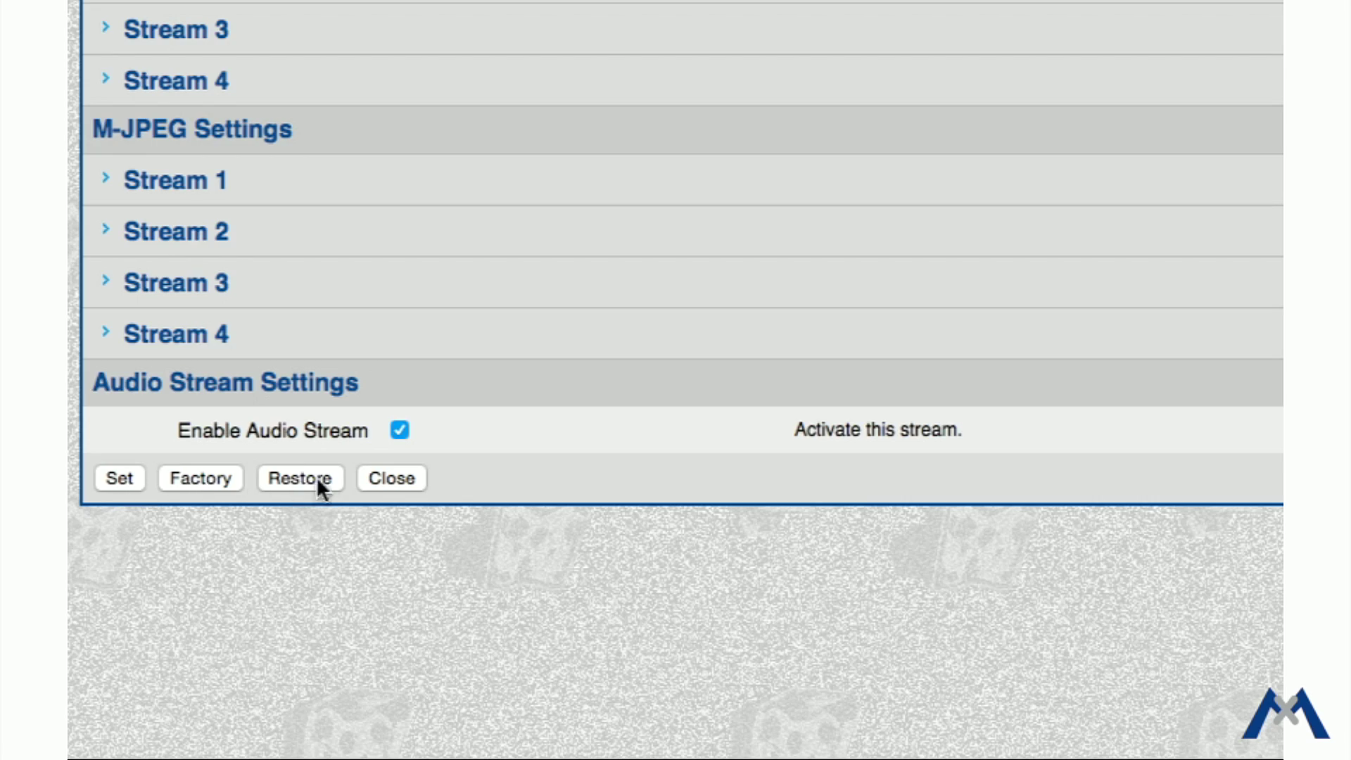
left_click(387, 478)
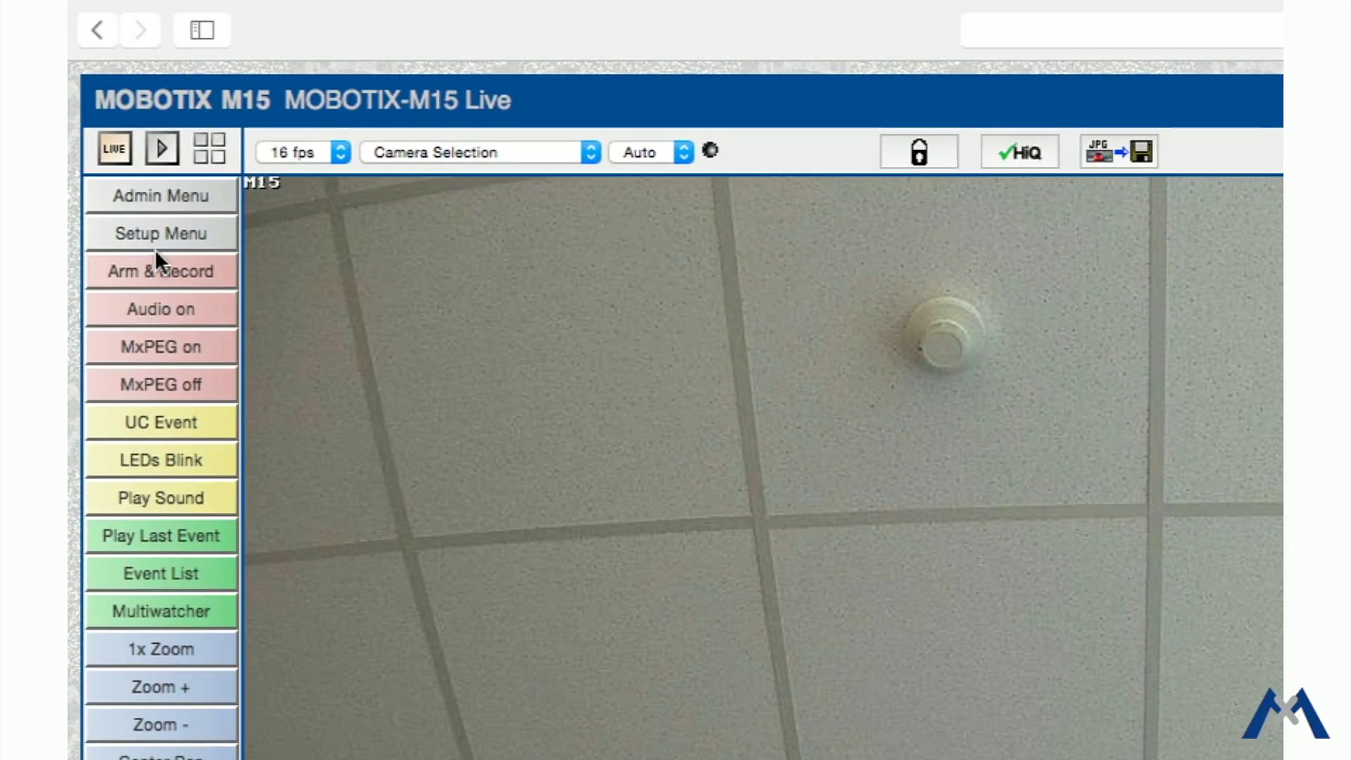
Step: Check General Image Settings, keeping Image Size at XGA (1024x768), and look at Display Mode options
left_click(153, 239)
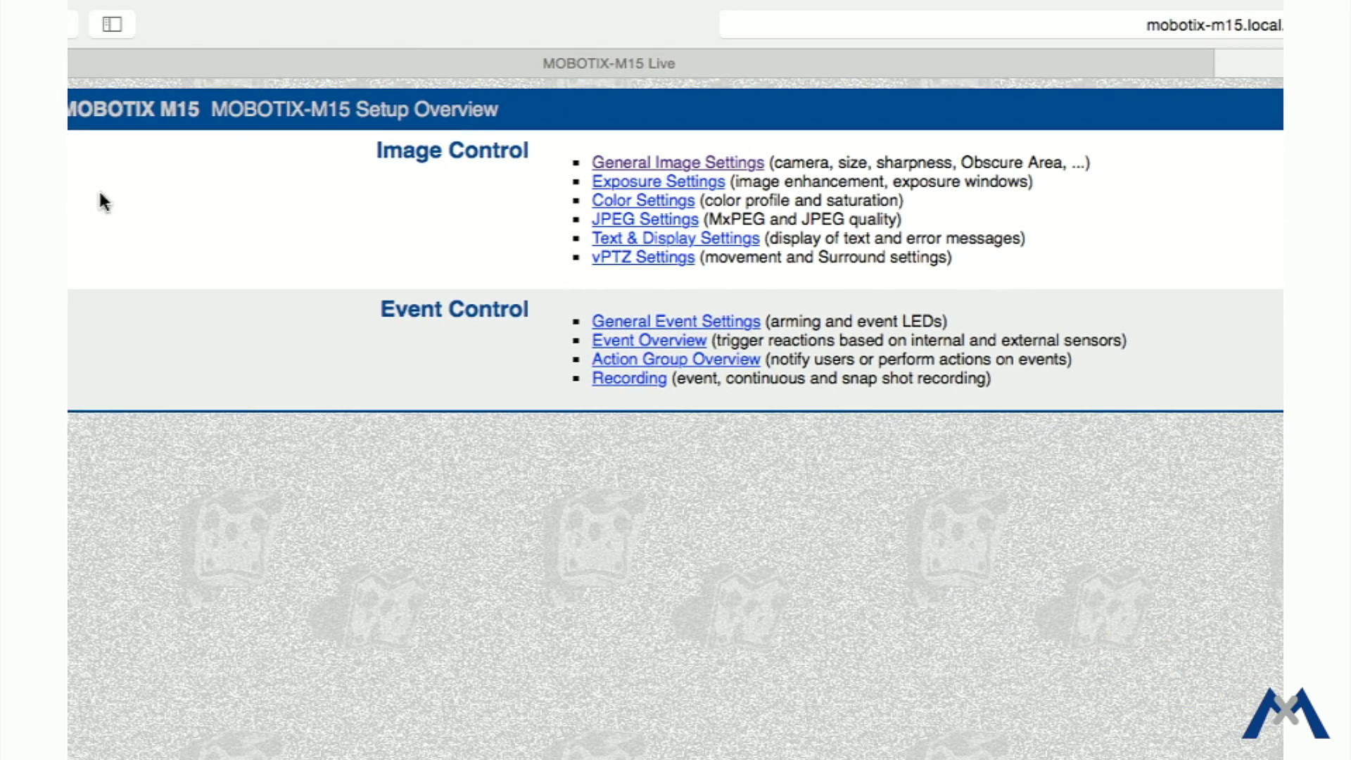
left_click(656, 165)
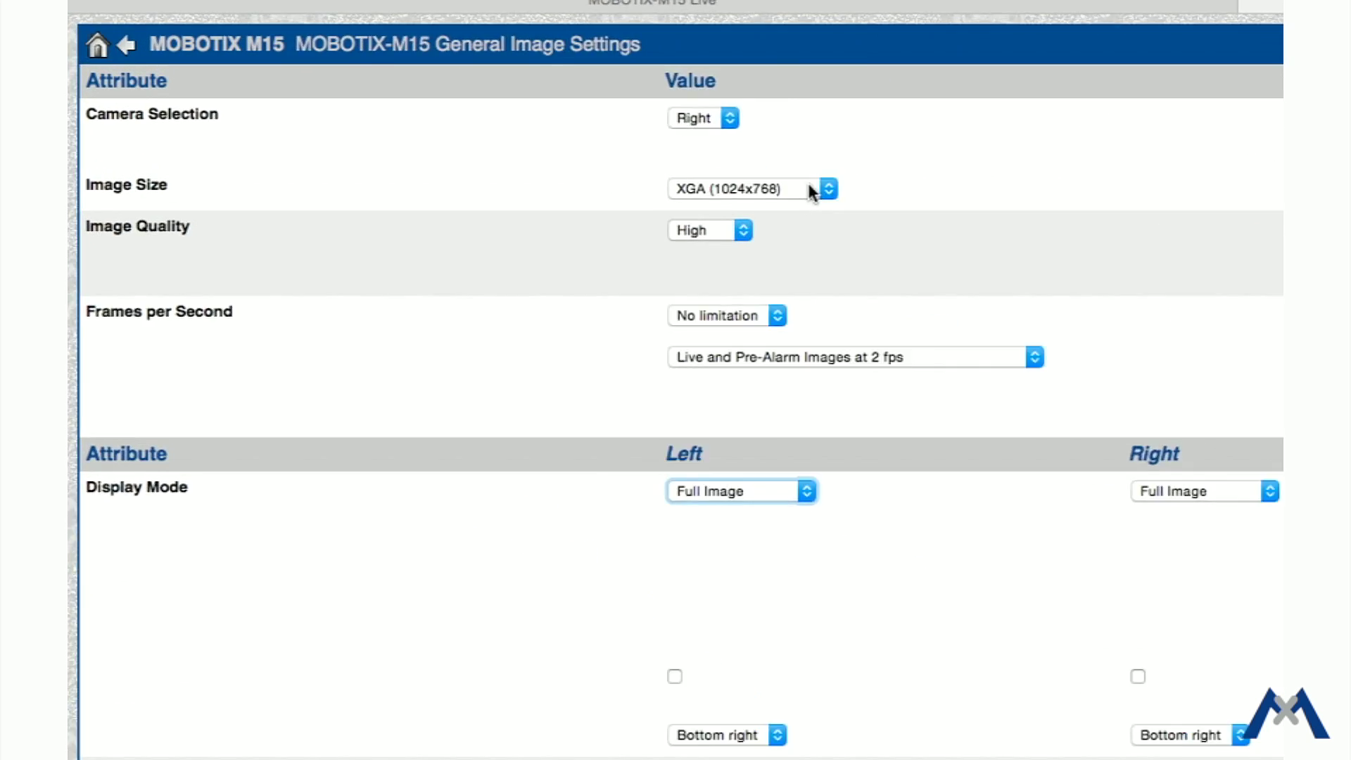
left_click(452, 130)
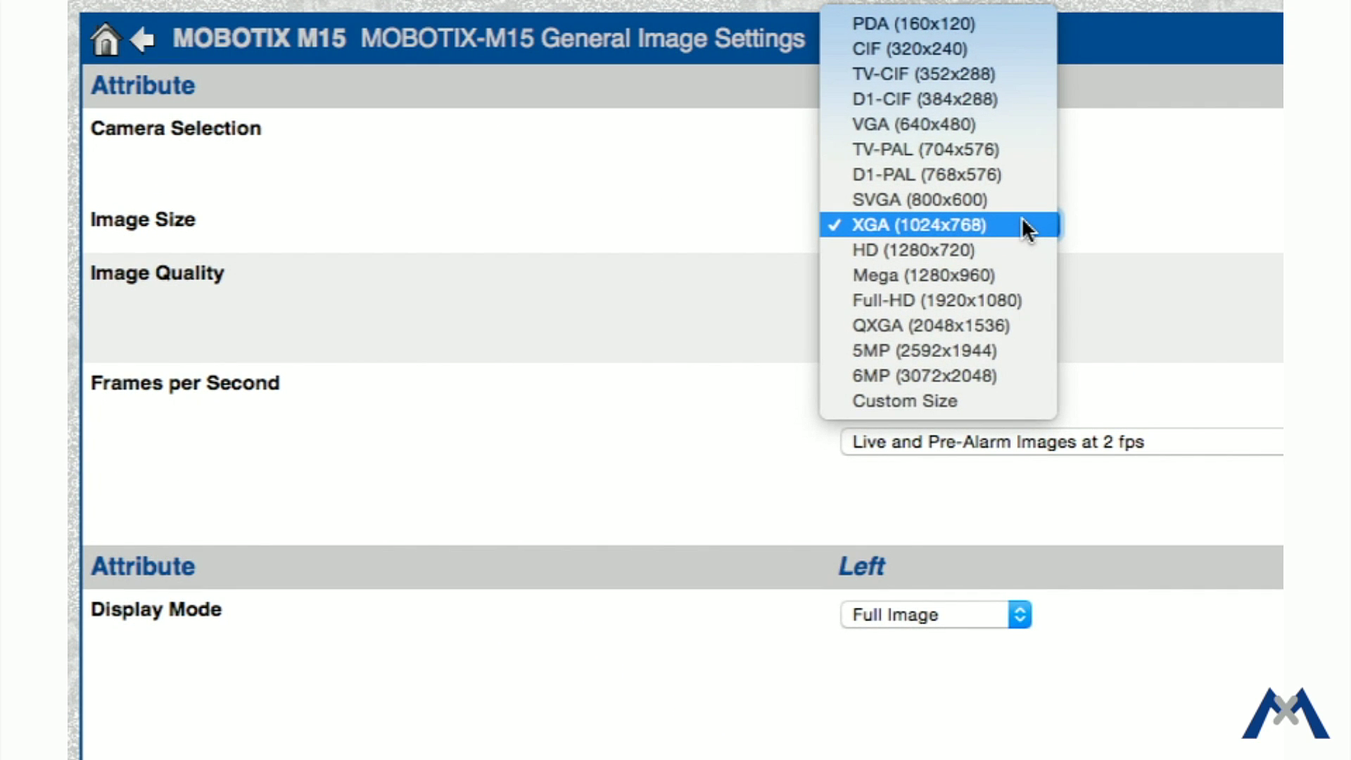
left_click(1022, 219)
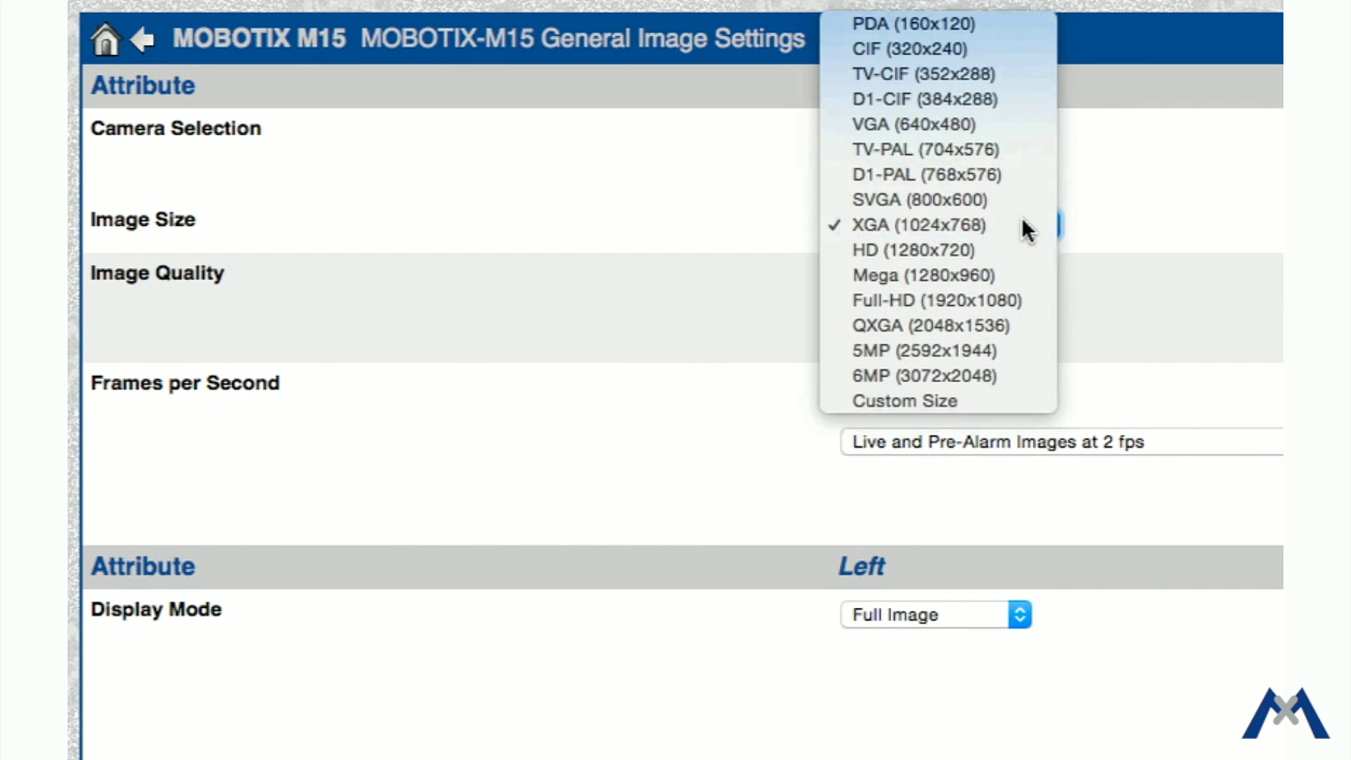
left_click(982, 614)
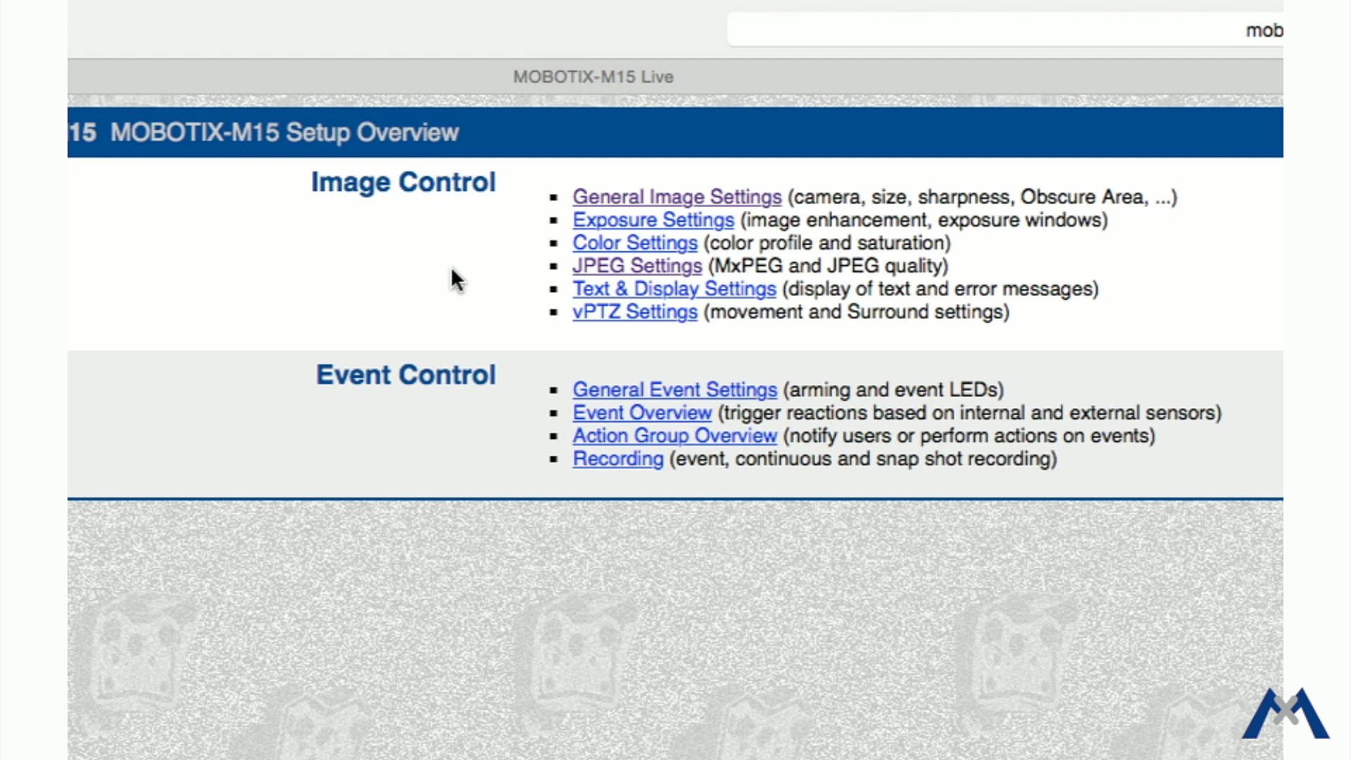
Step: Check the JPEG Quality levels, then expand MxPEG Stream 2 and M-JPEG Stream 1 to review them
left_click(636, 269)
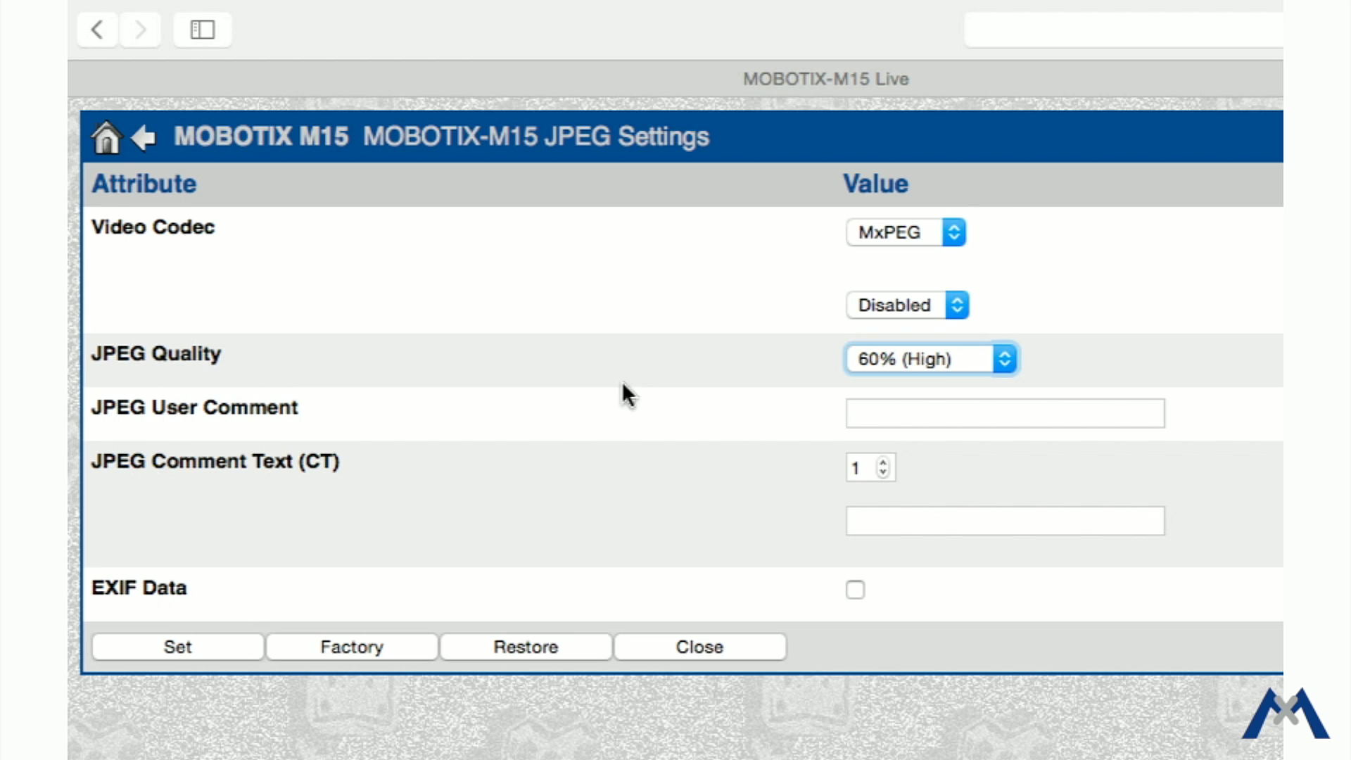
left_click(1003, 358)
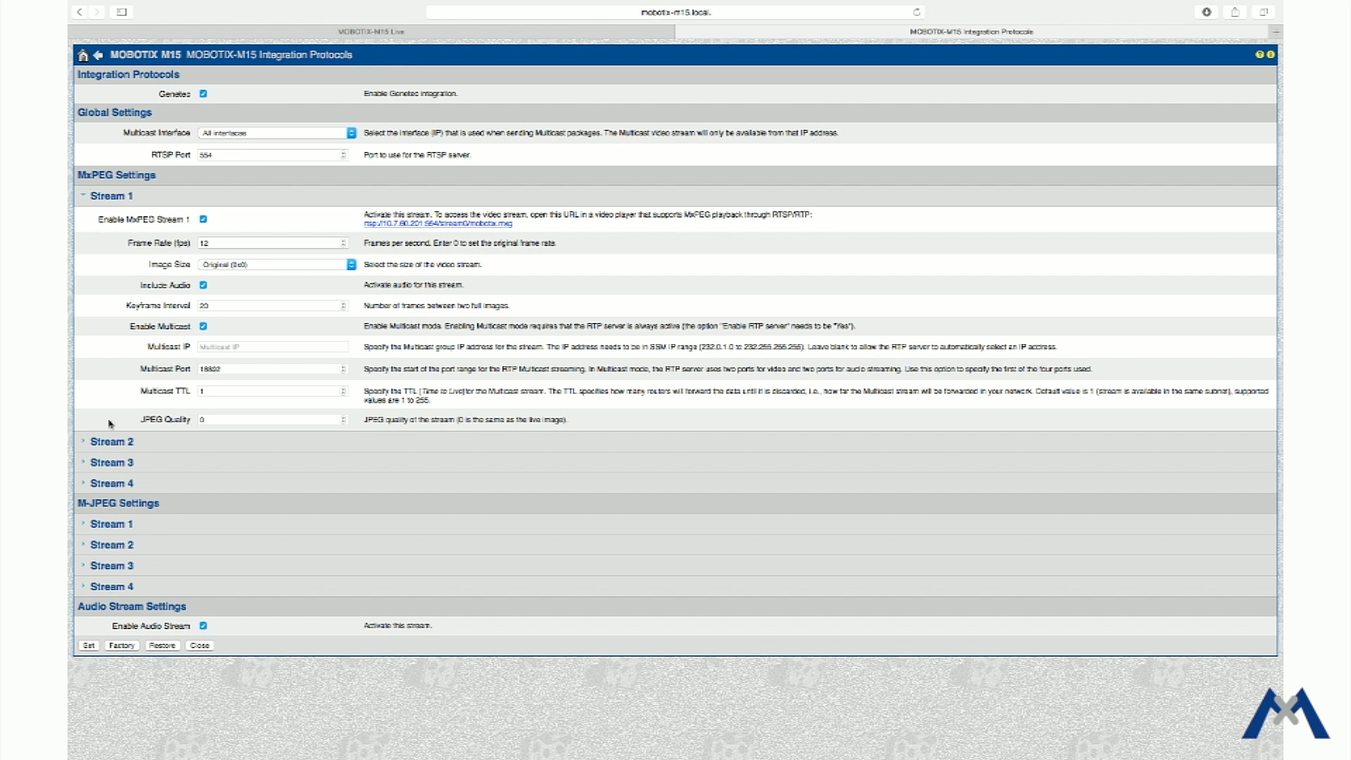
left_click(83, 442)
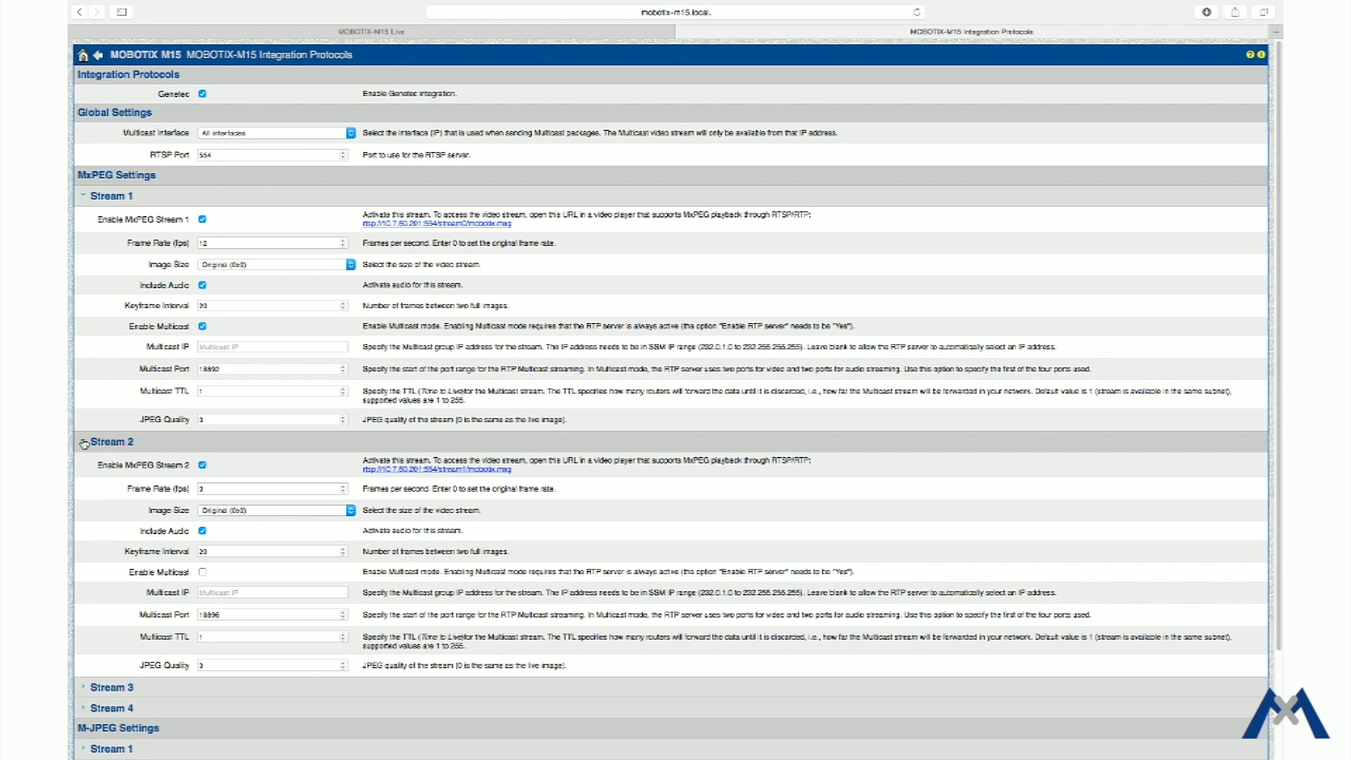
scroll(84, 442, "down", 4)
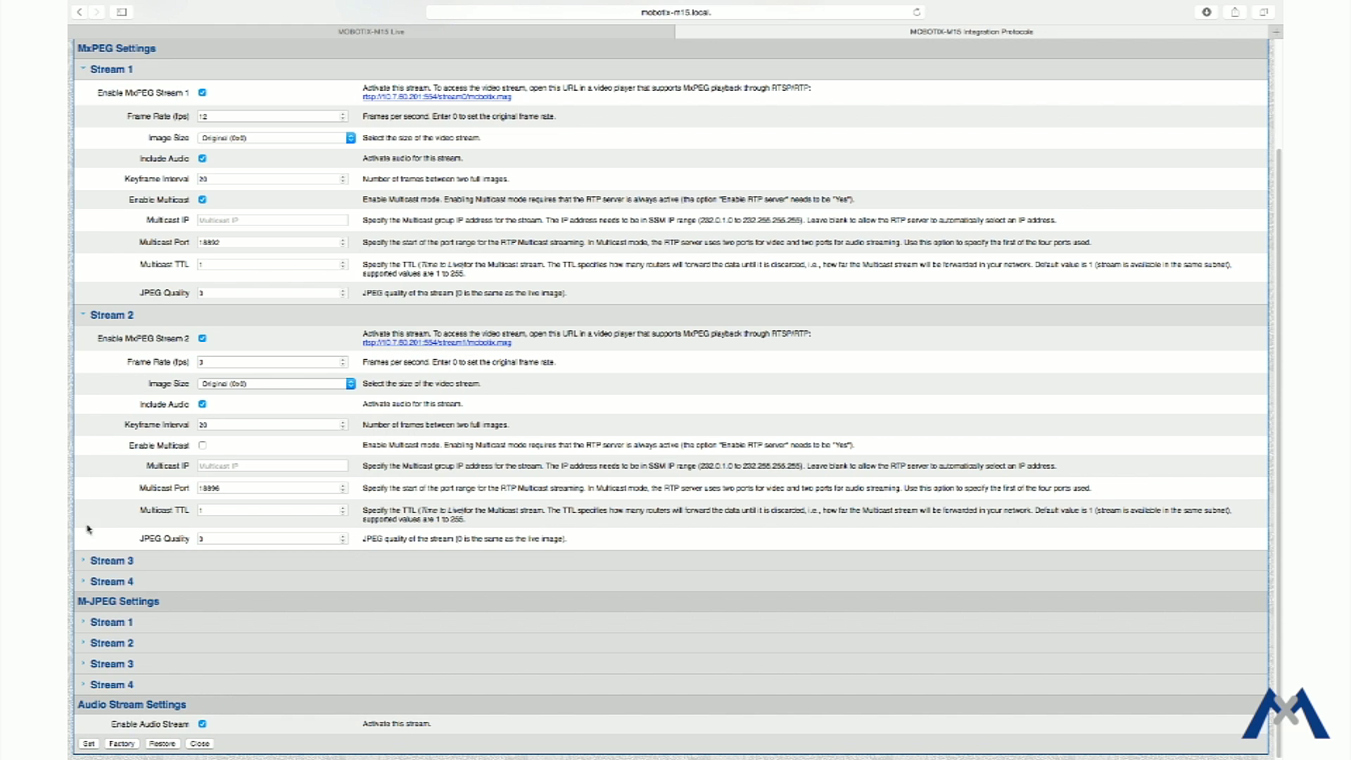
left_click(83, 624)
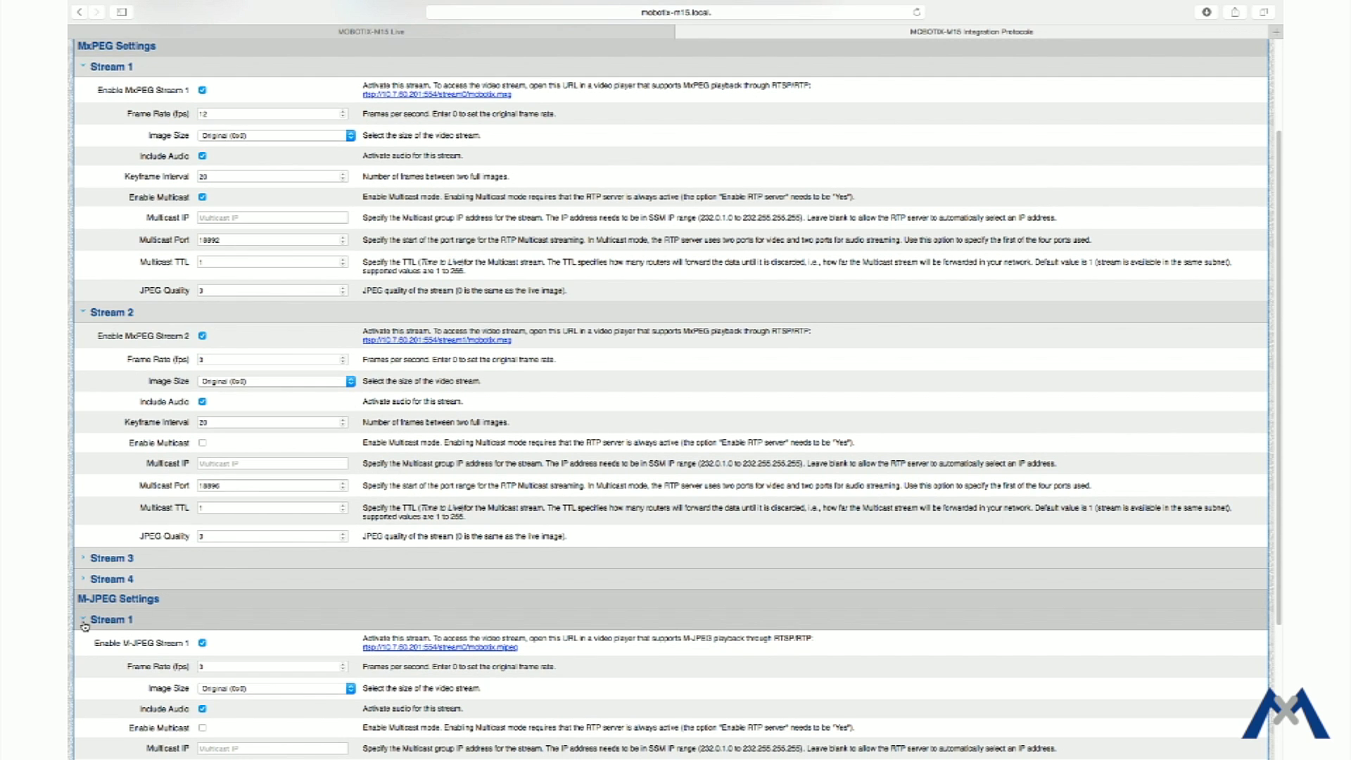
scroll(83, 624, "down", 6)
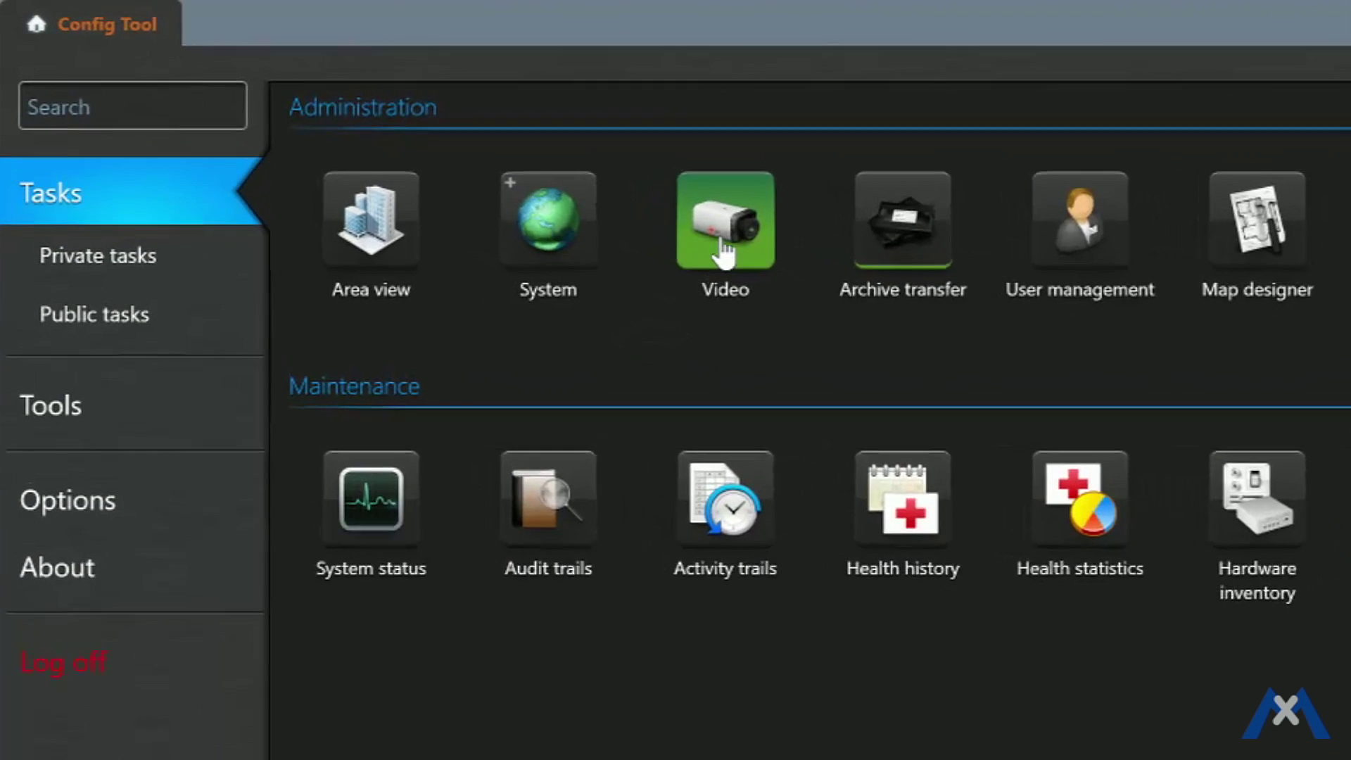
Step: Add the camera at 192.168.178.24 as a Mobotix MxPEG Integration video unit with its password
left_click(725, 253)
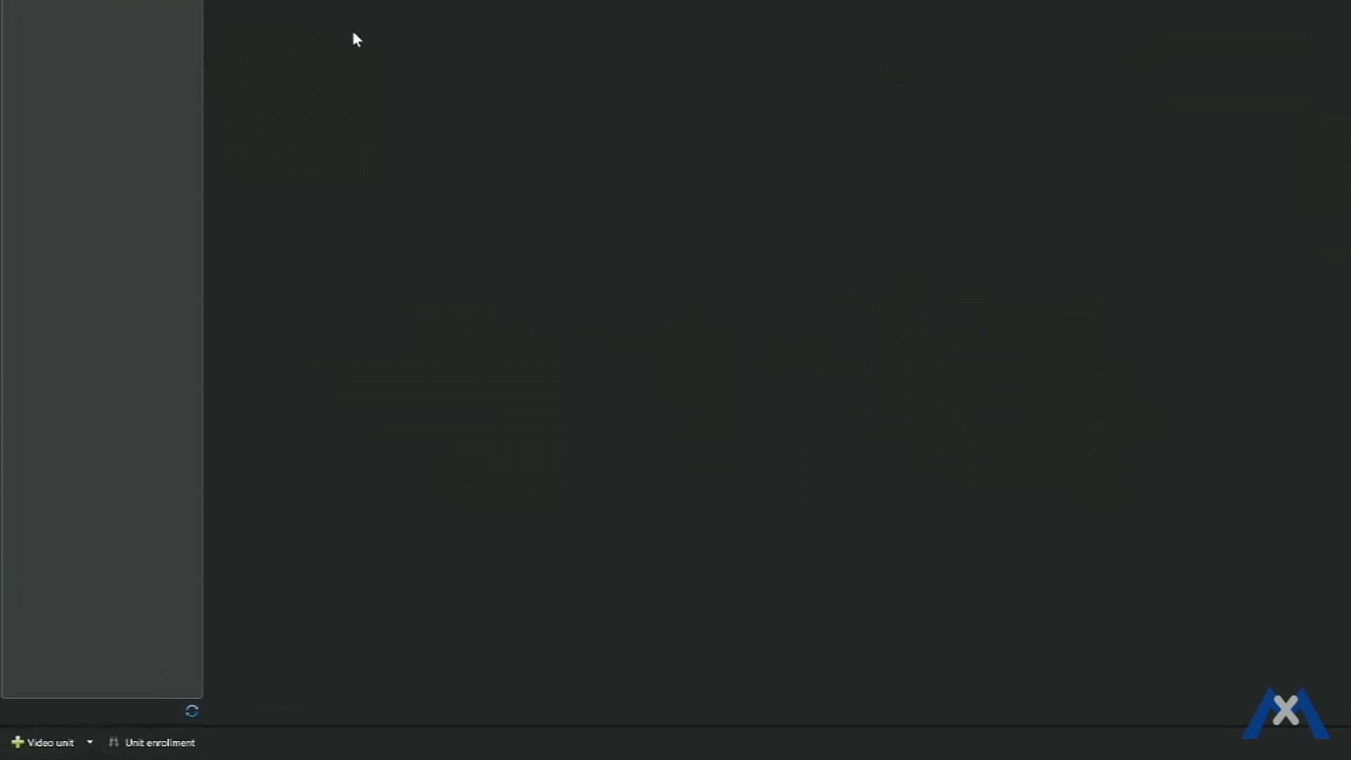
left_click(99, 721)
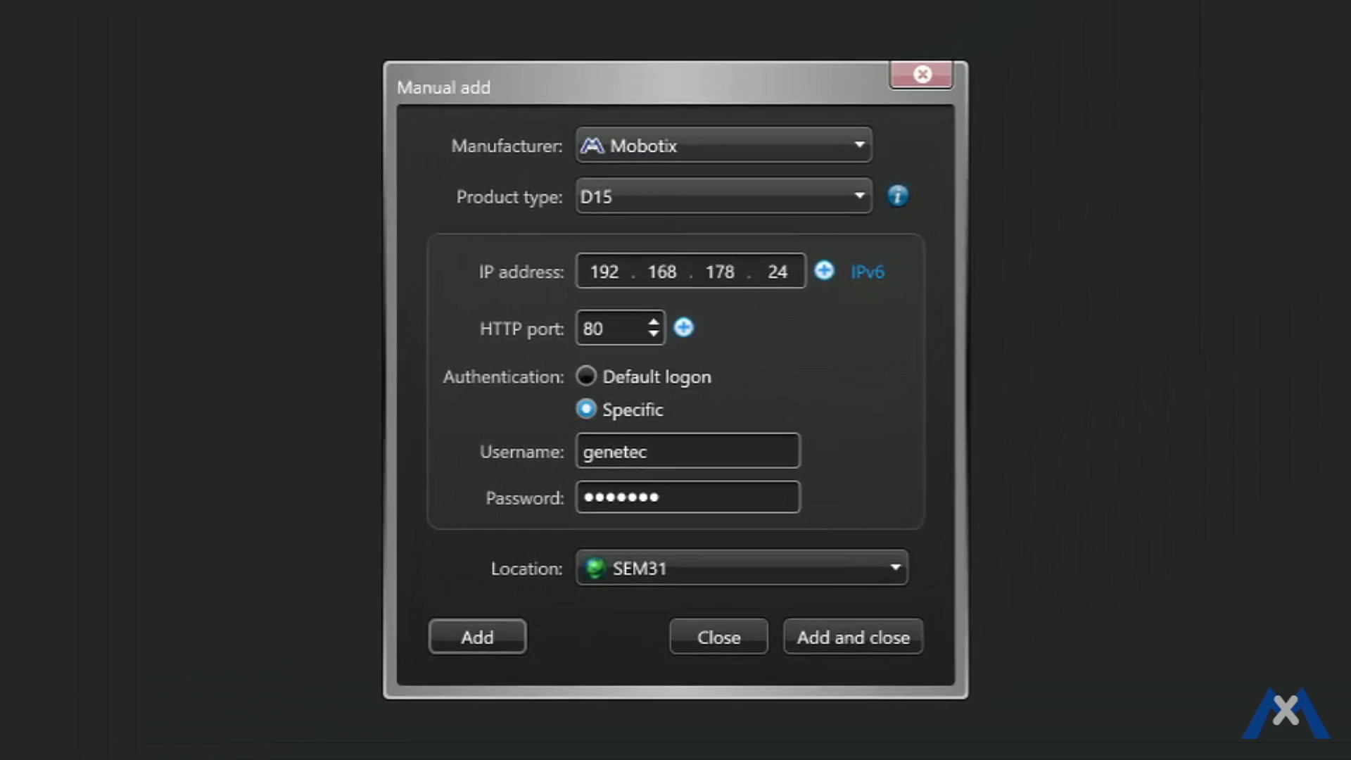
left_click(729, 140)
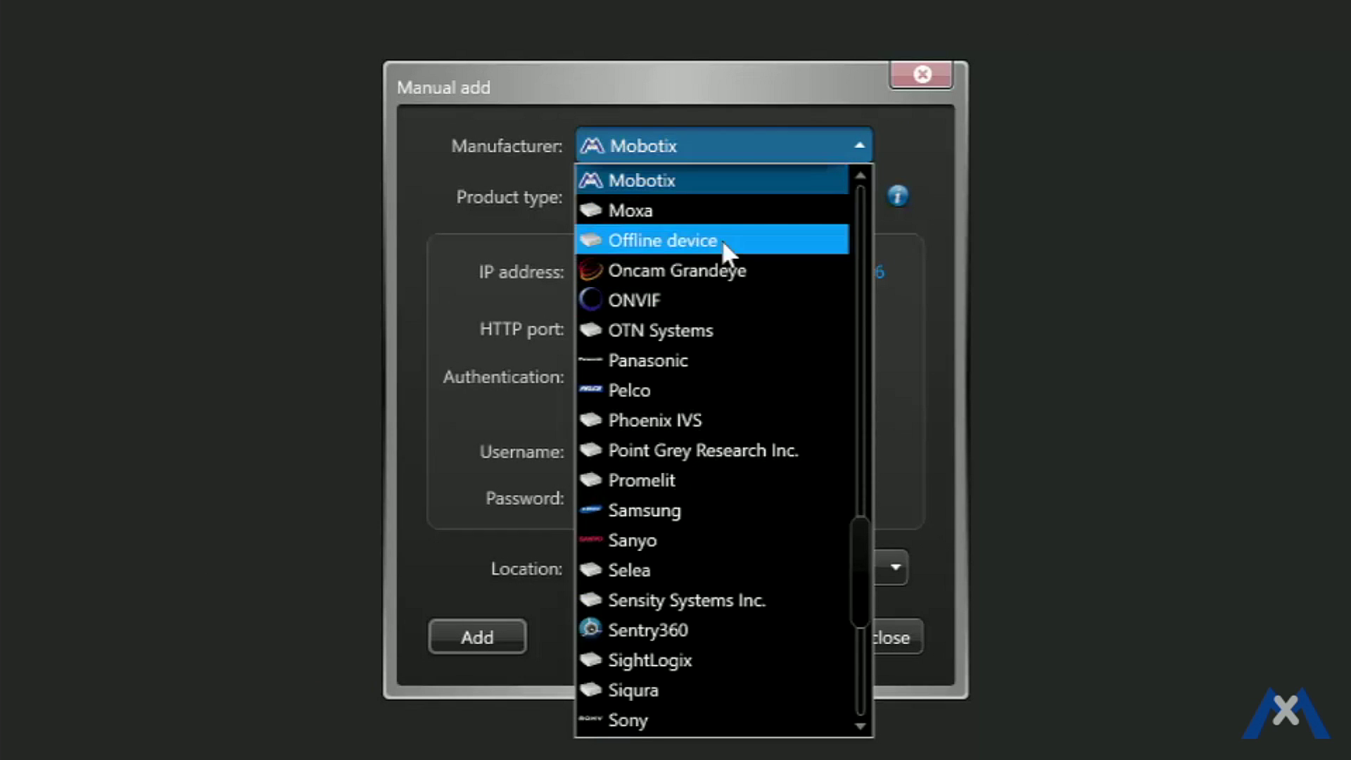
left_click(720, 183)
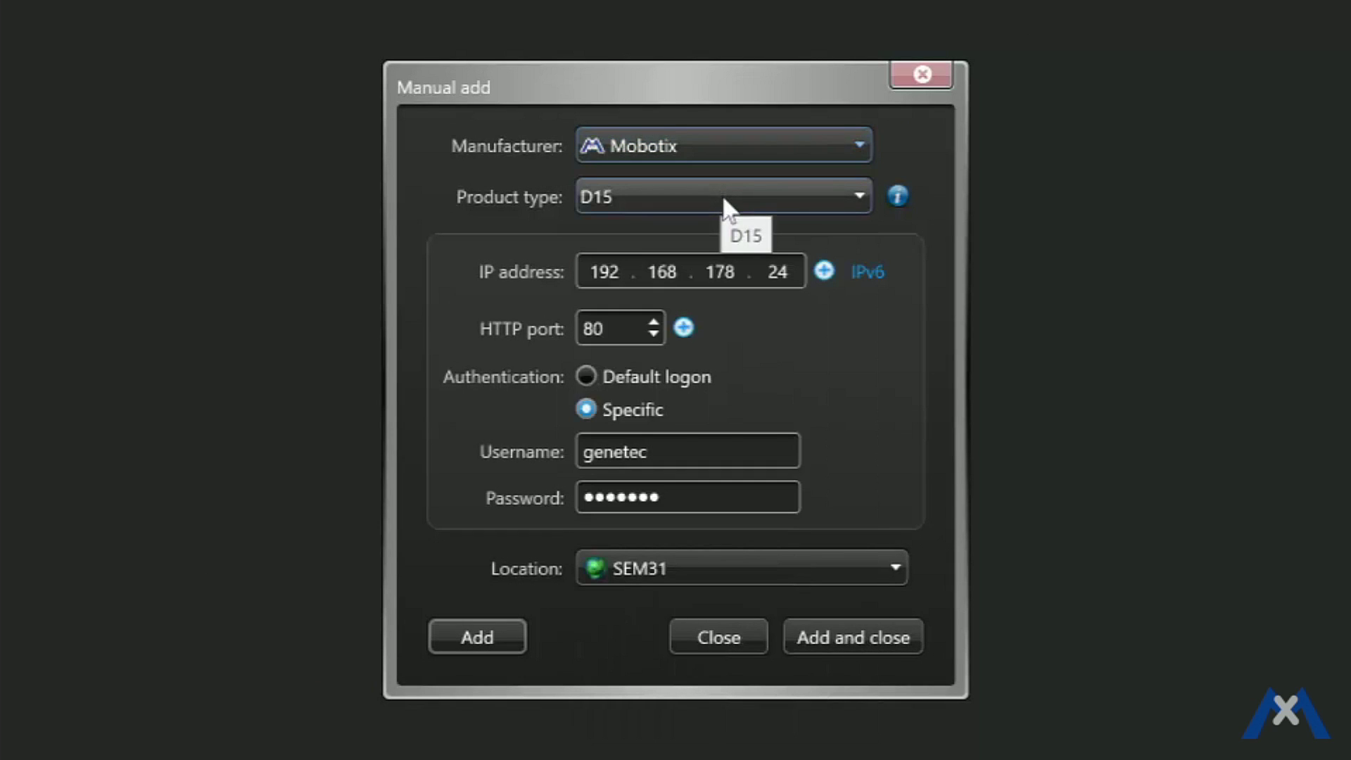
left_click(727, 205)
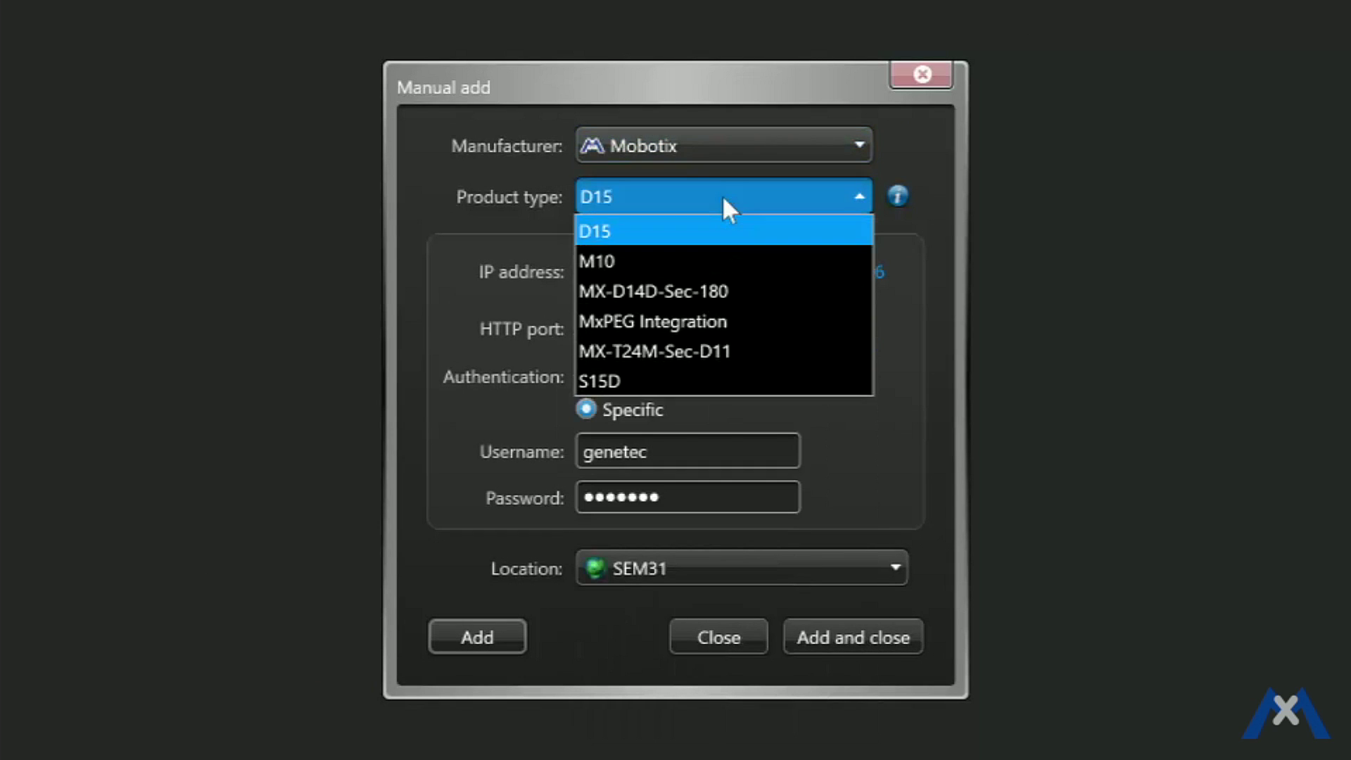
left_click(711, 323)
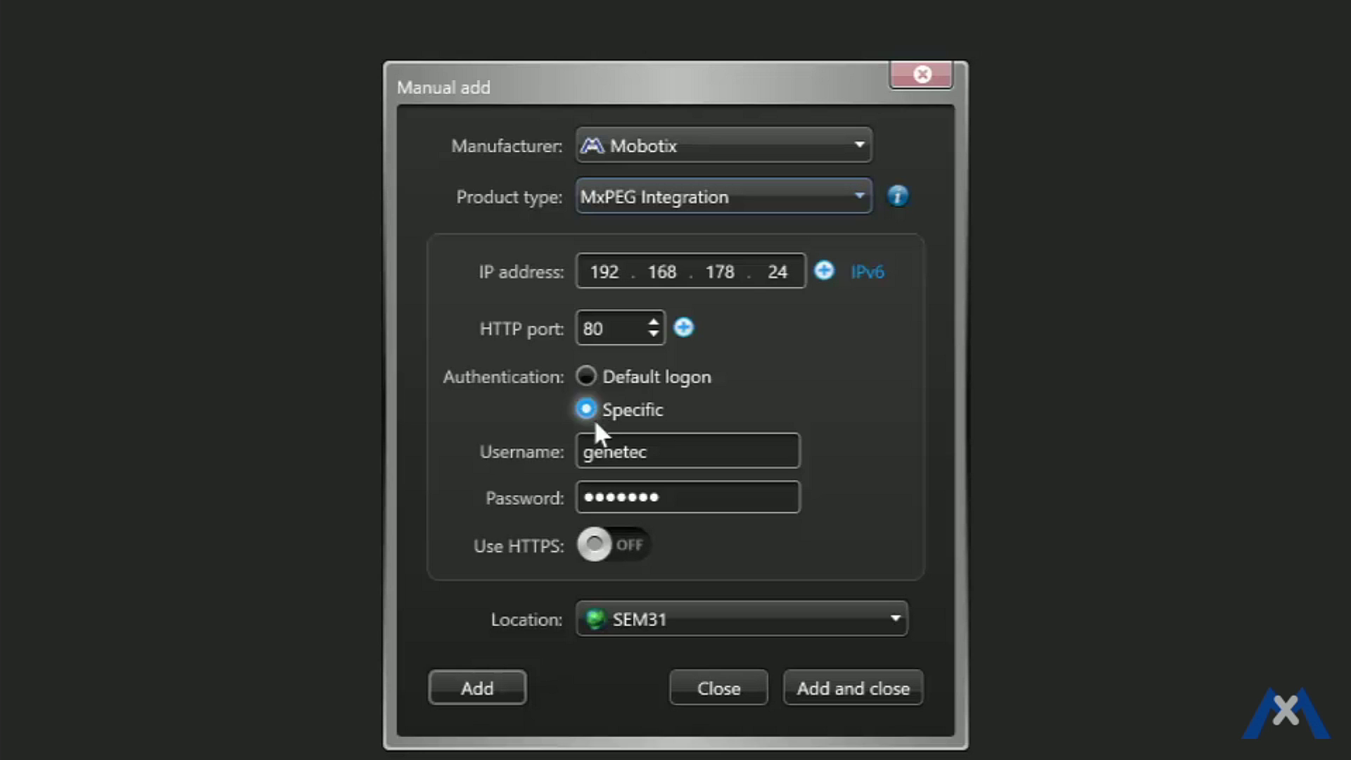
double_click(632, 493)
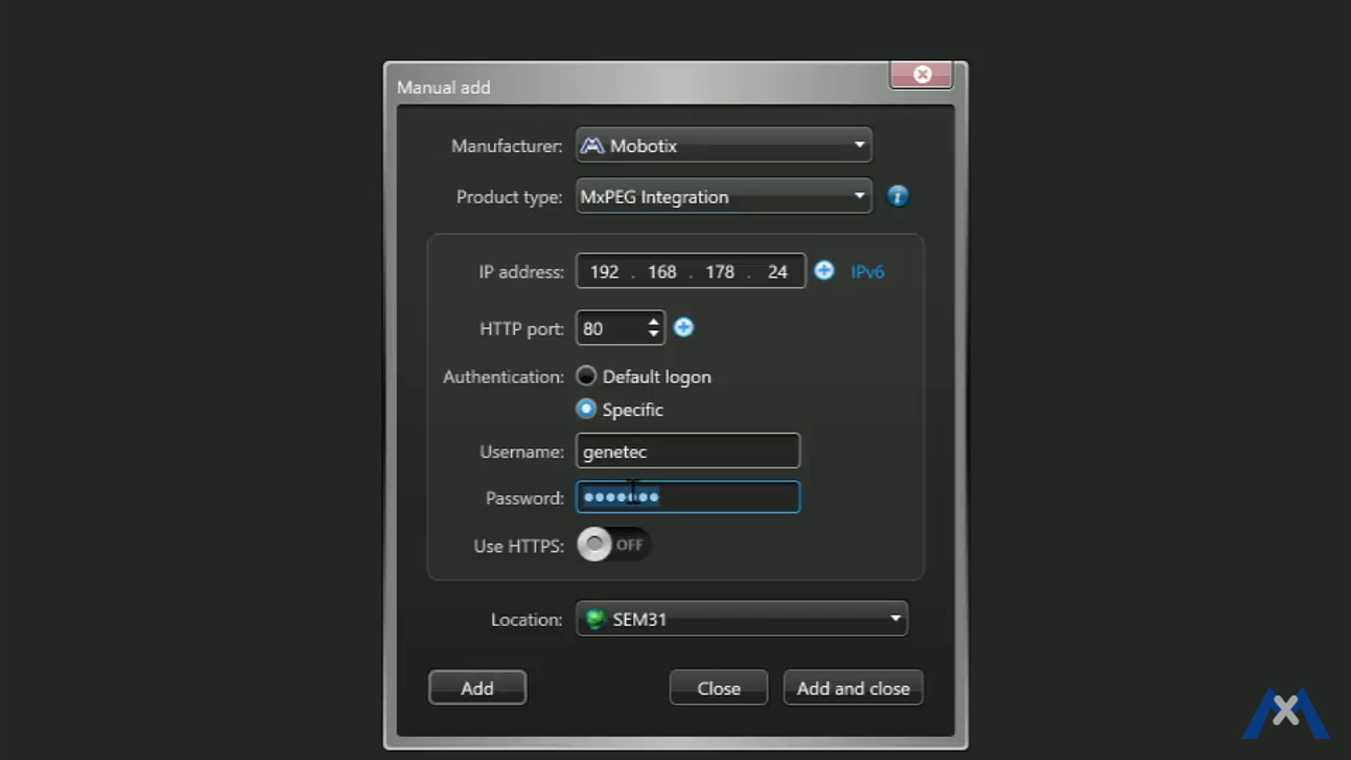
type("*********")
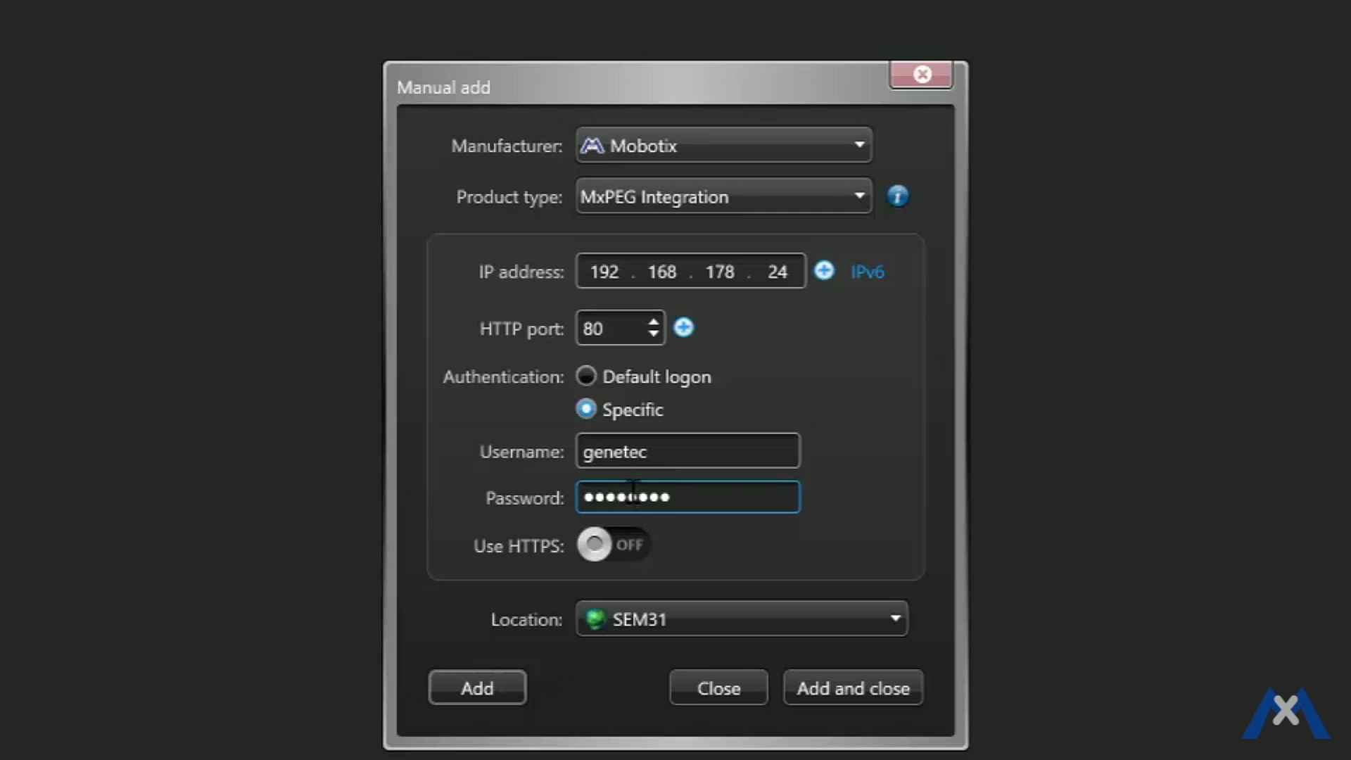
left_click(492, 686)
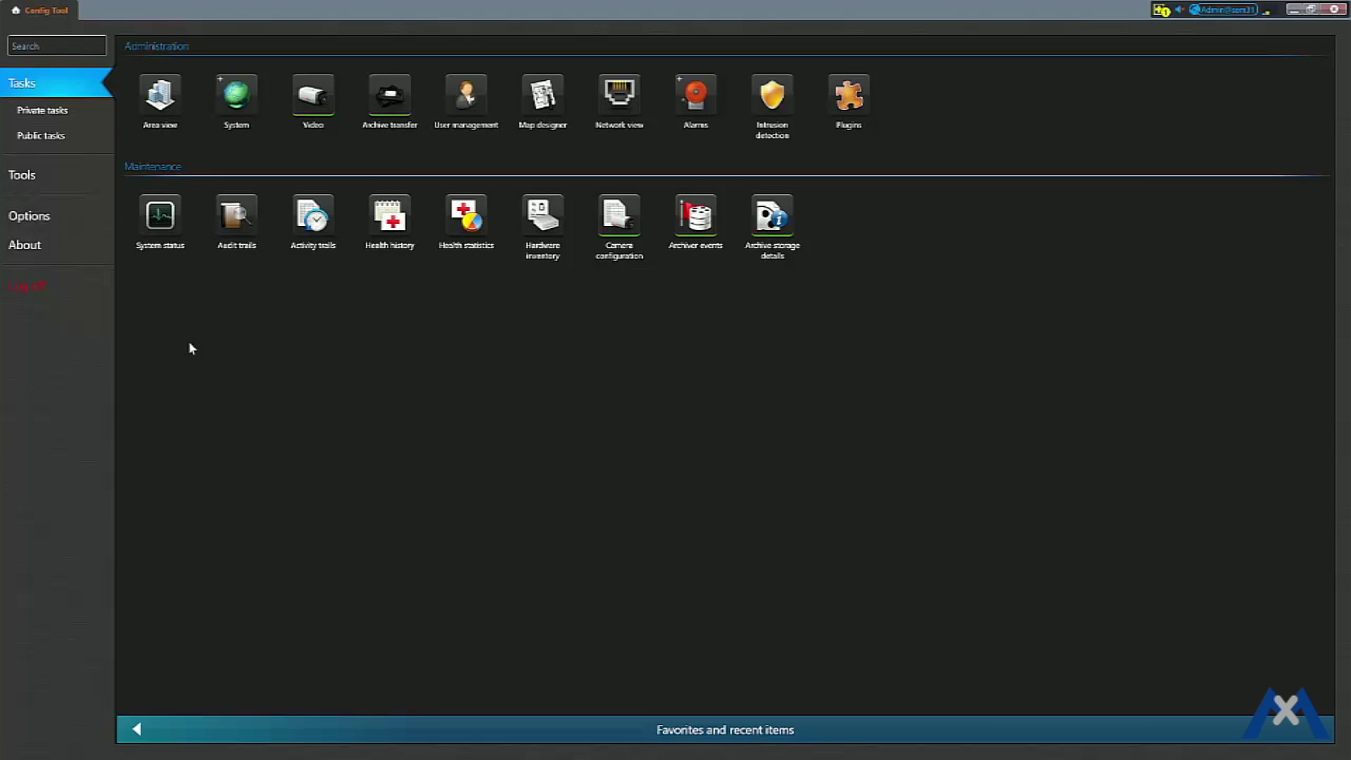
Step: Save the unit discovery settings in Unit enrollment and start discovering cameras on the network
left_click(306, 110)
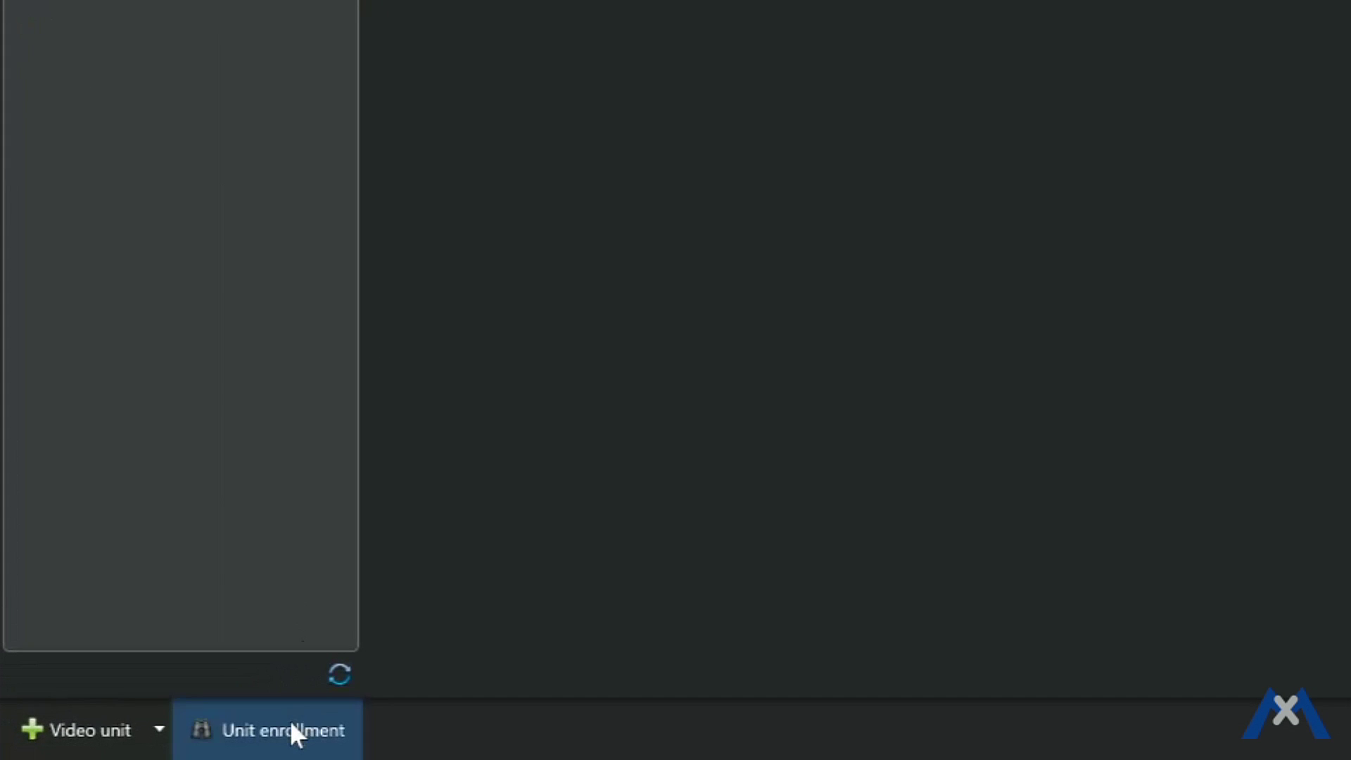
left_click(290, 720)
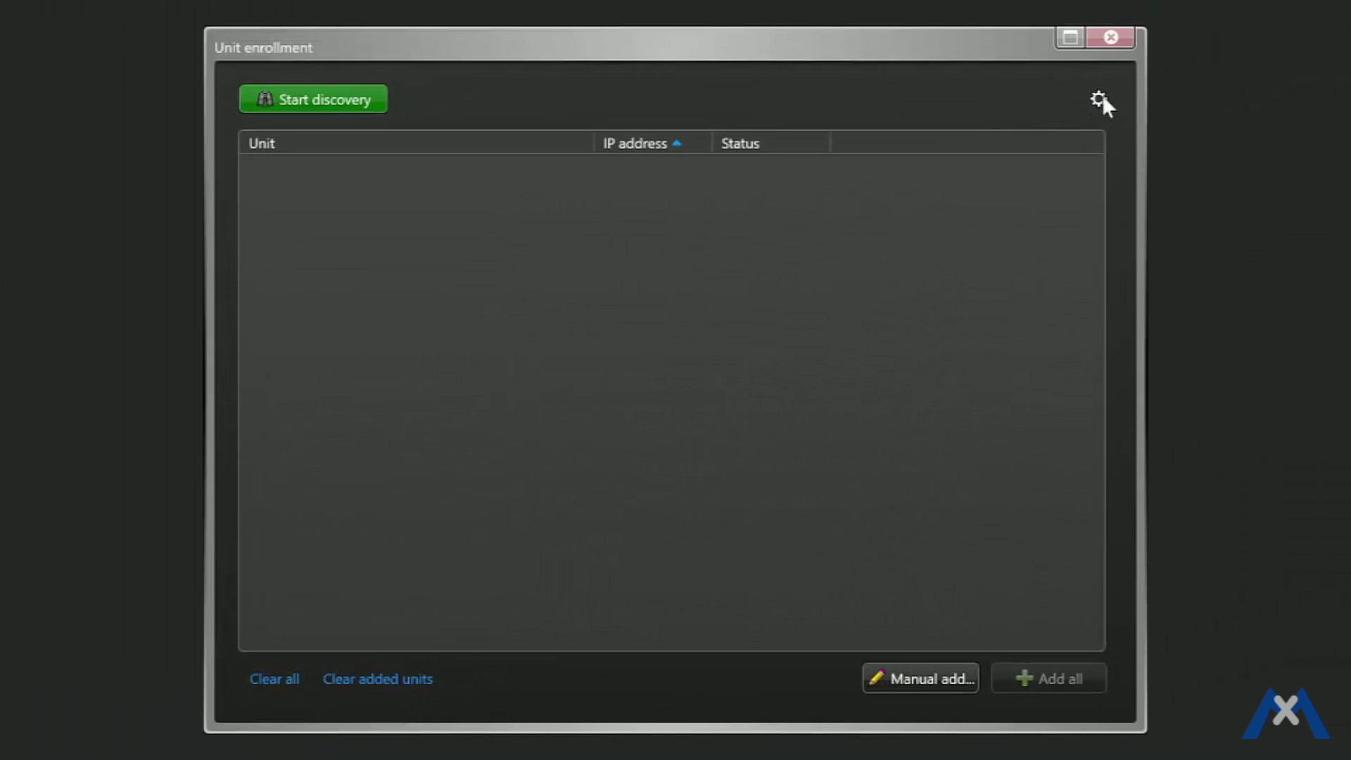
left_click(1099, 99)
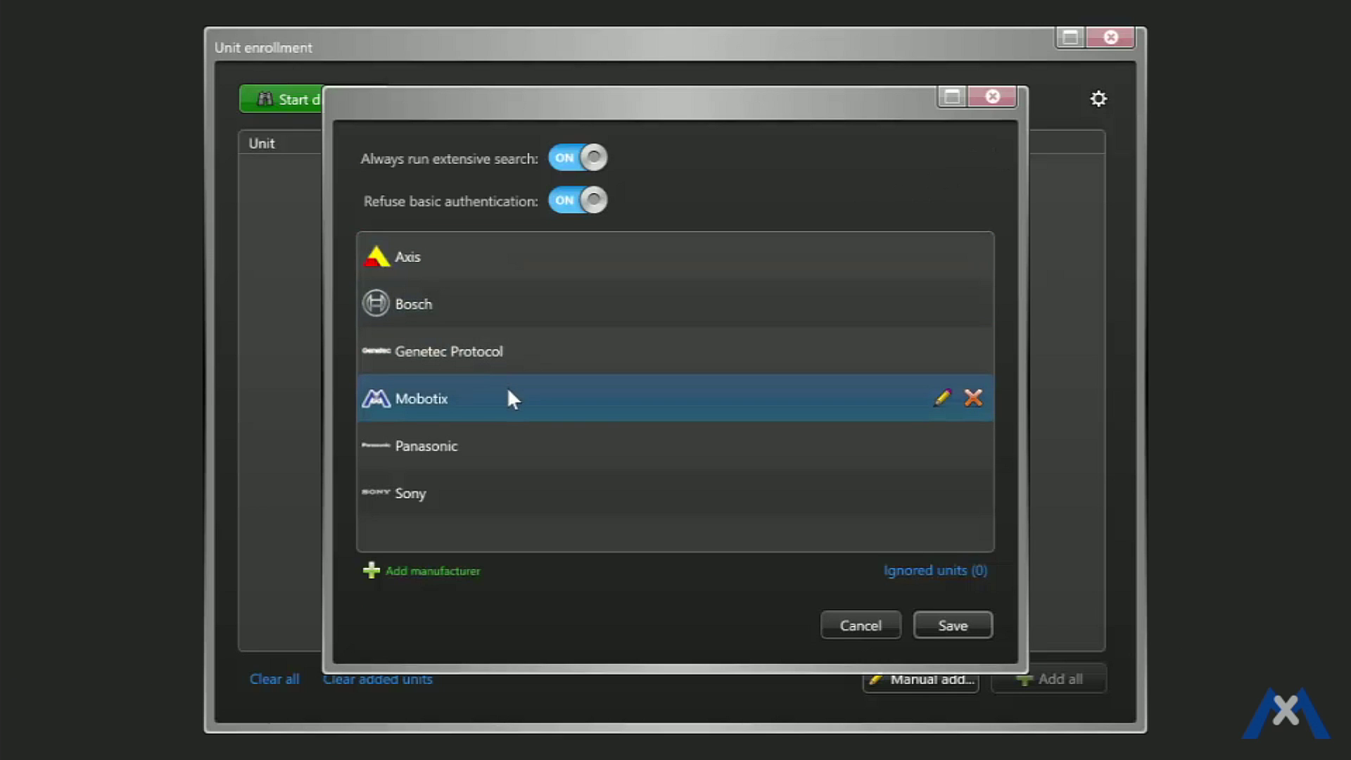
left_click(951, 626)
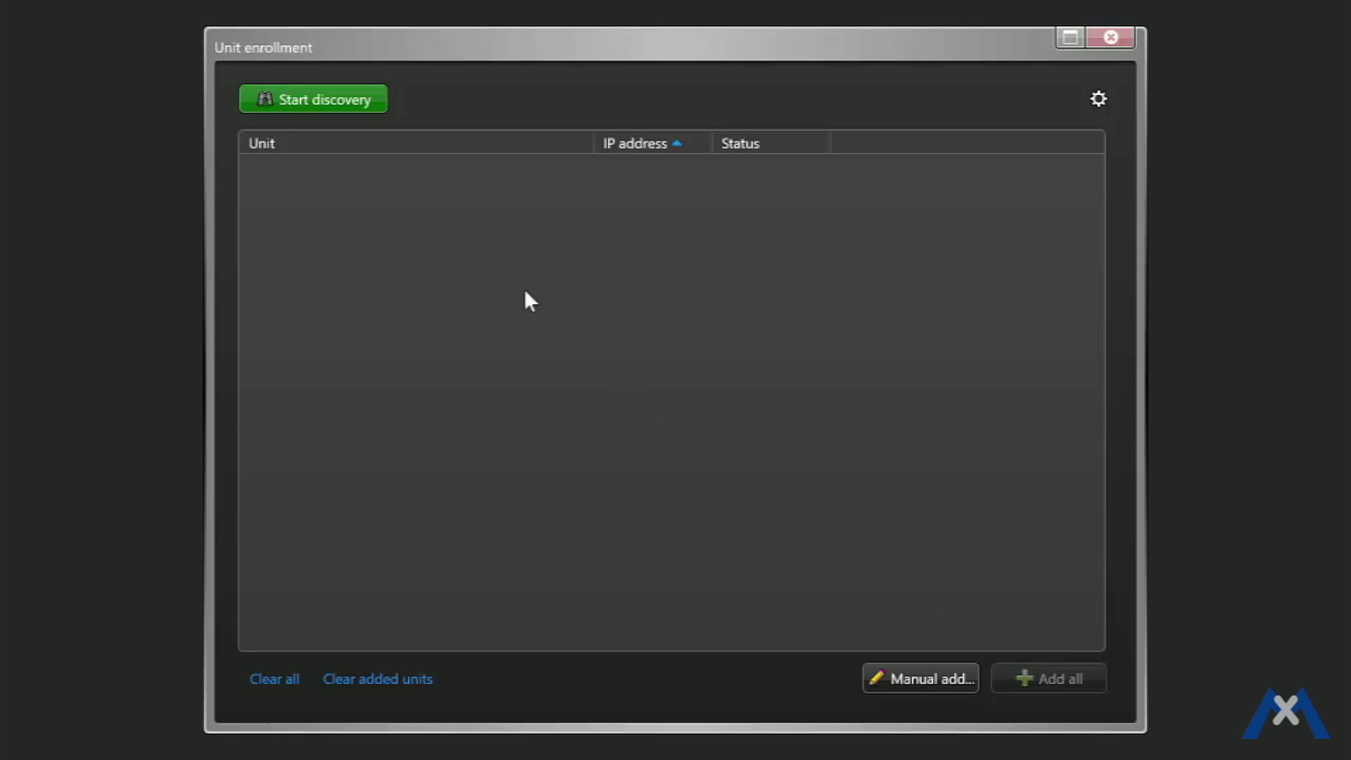
left_click(318, 99)
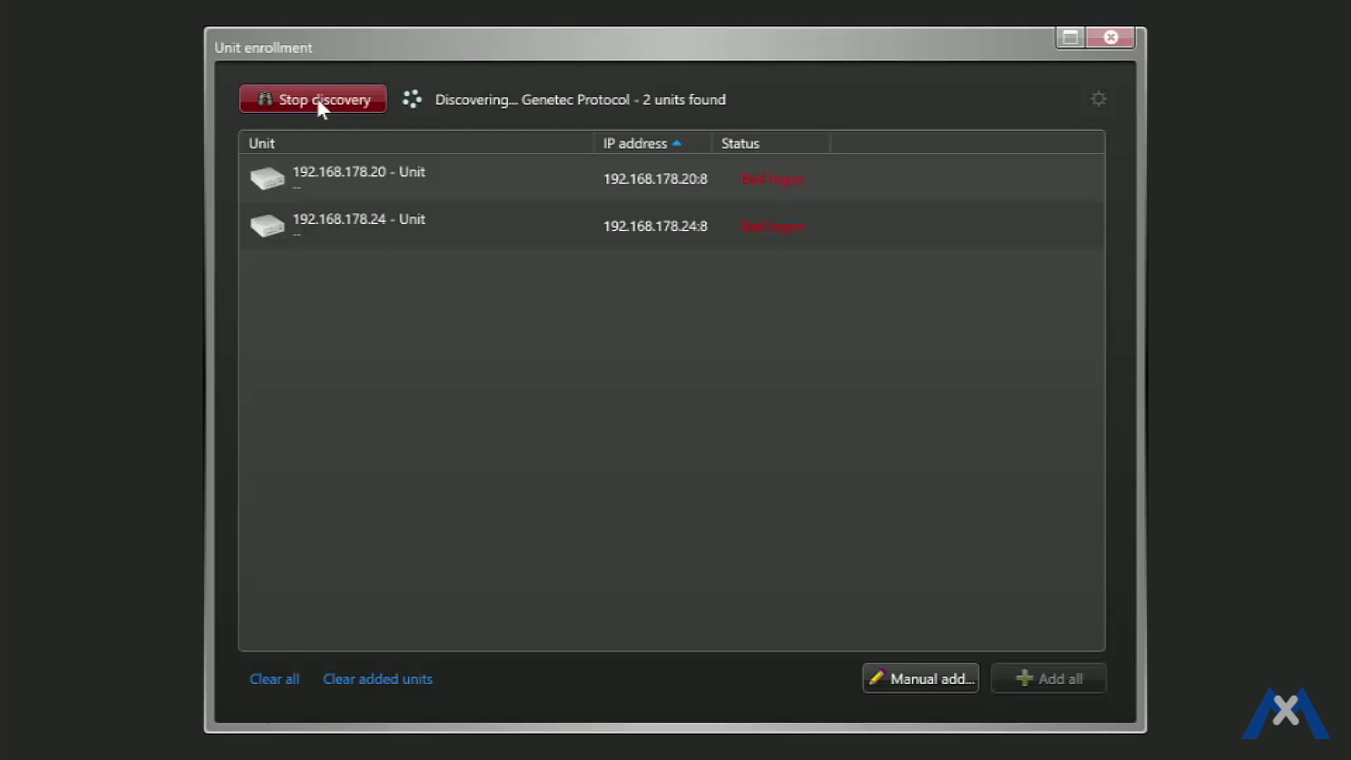
Step: Enroll the discovered unit at 192.168.178.20 with its login password
left_click(387, 171)
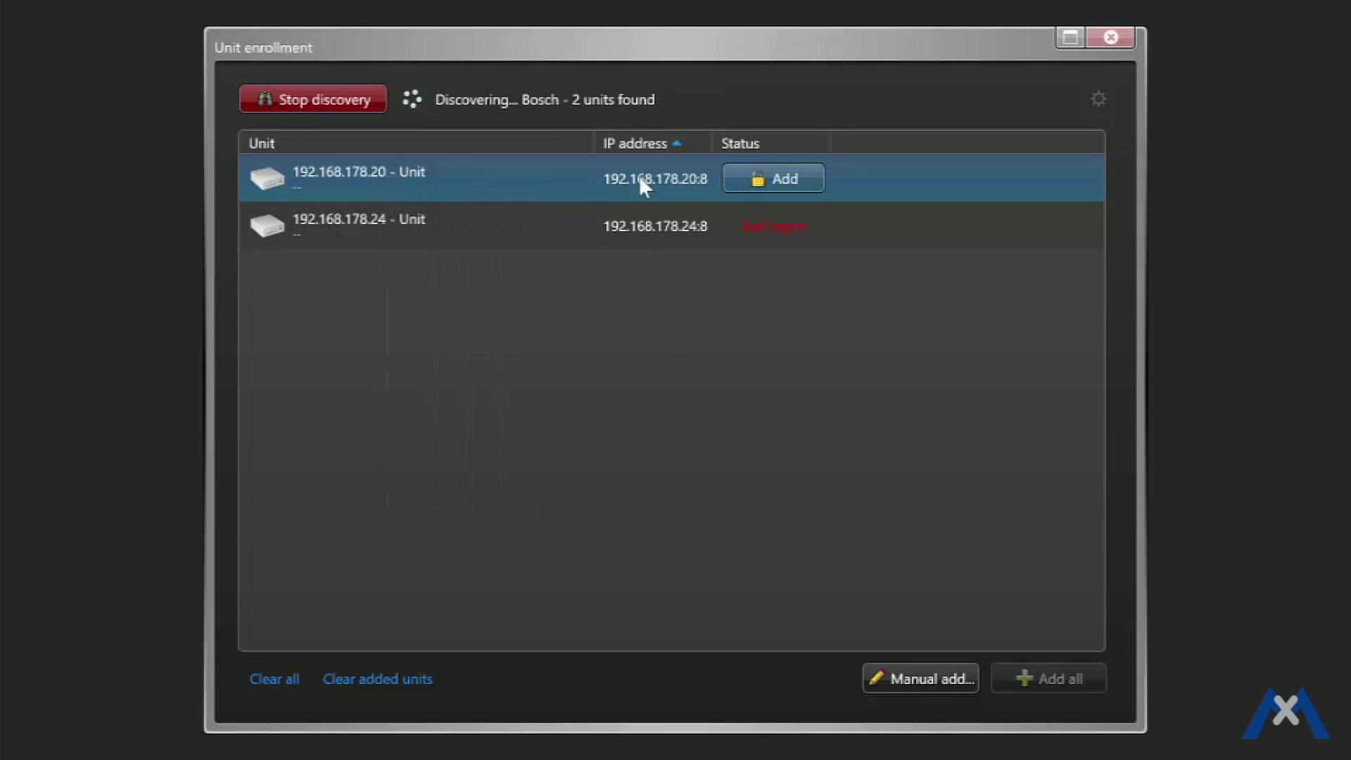
left_click(769, 178)
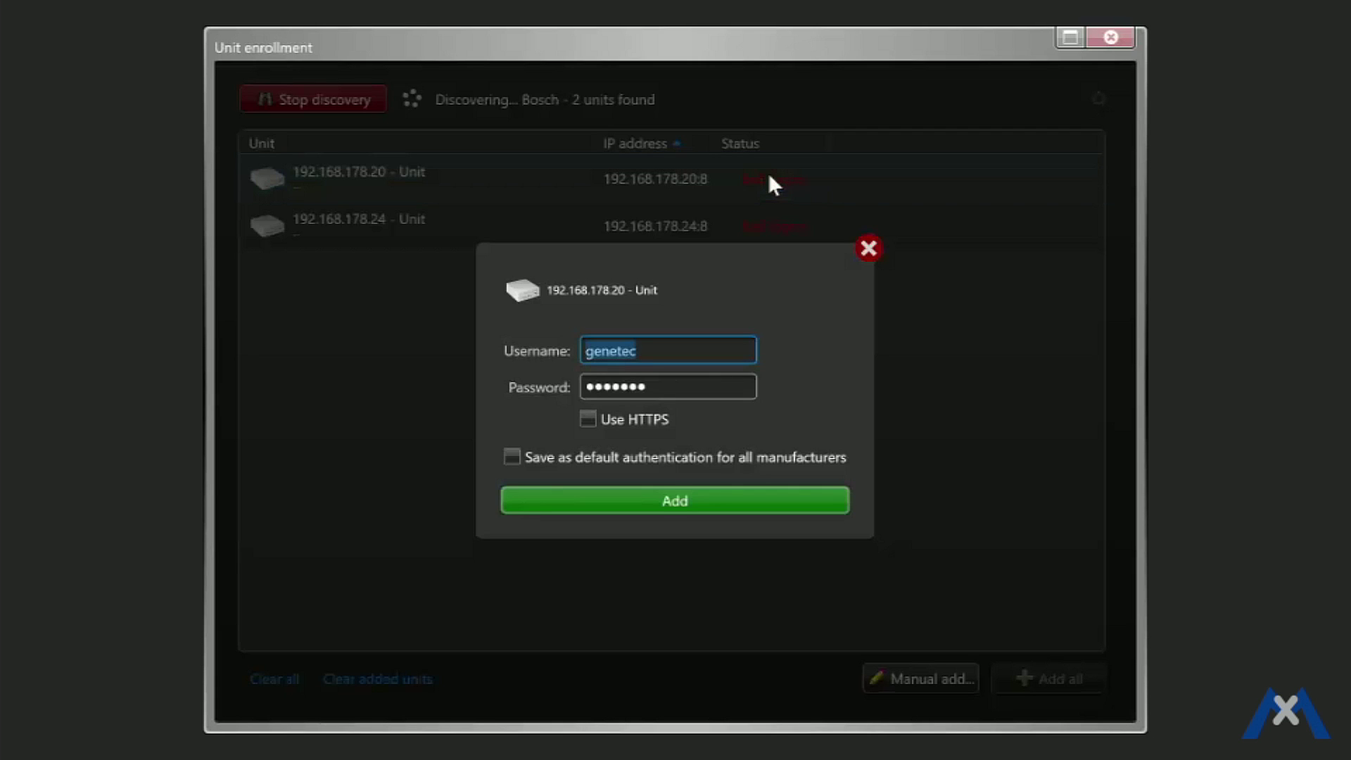
double_click(638, 380)
type("****")
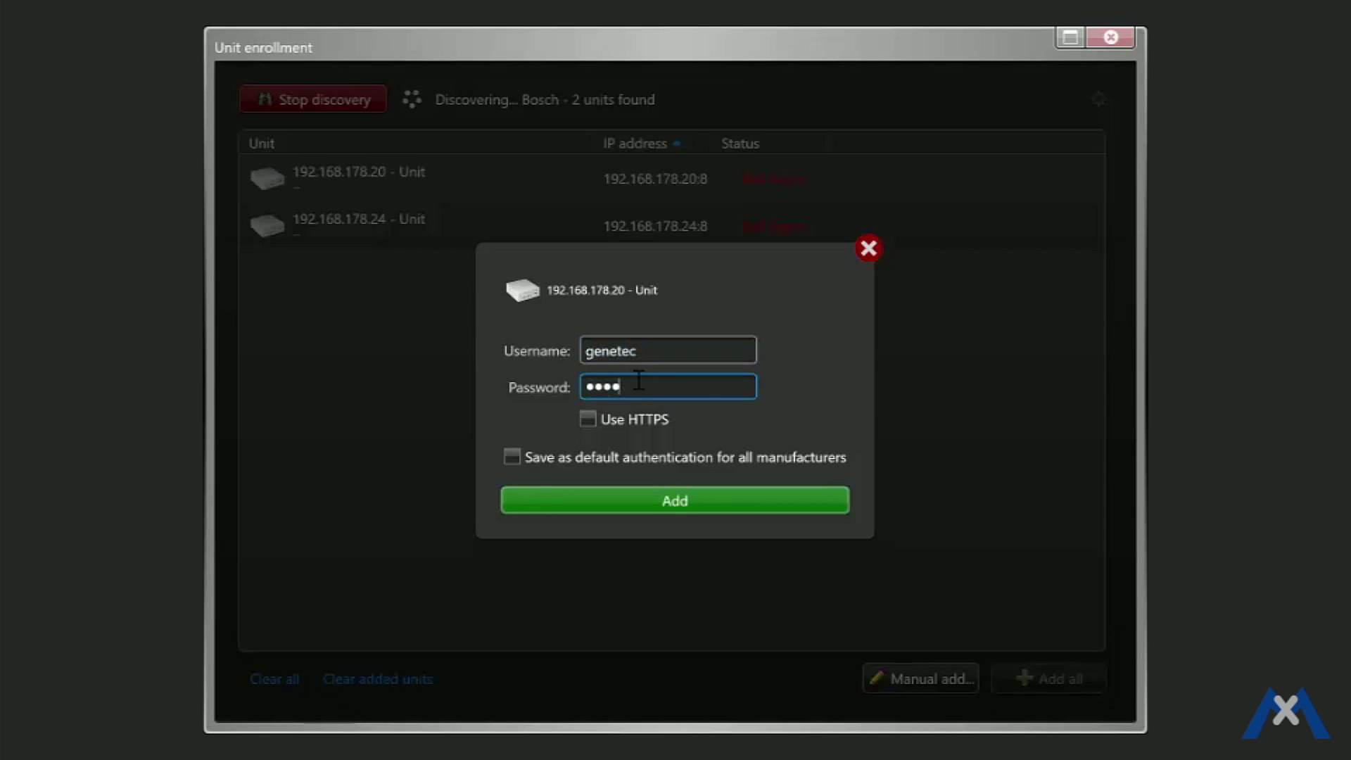
type("****")
left_click(665, 501)
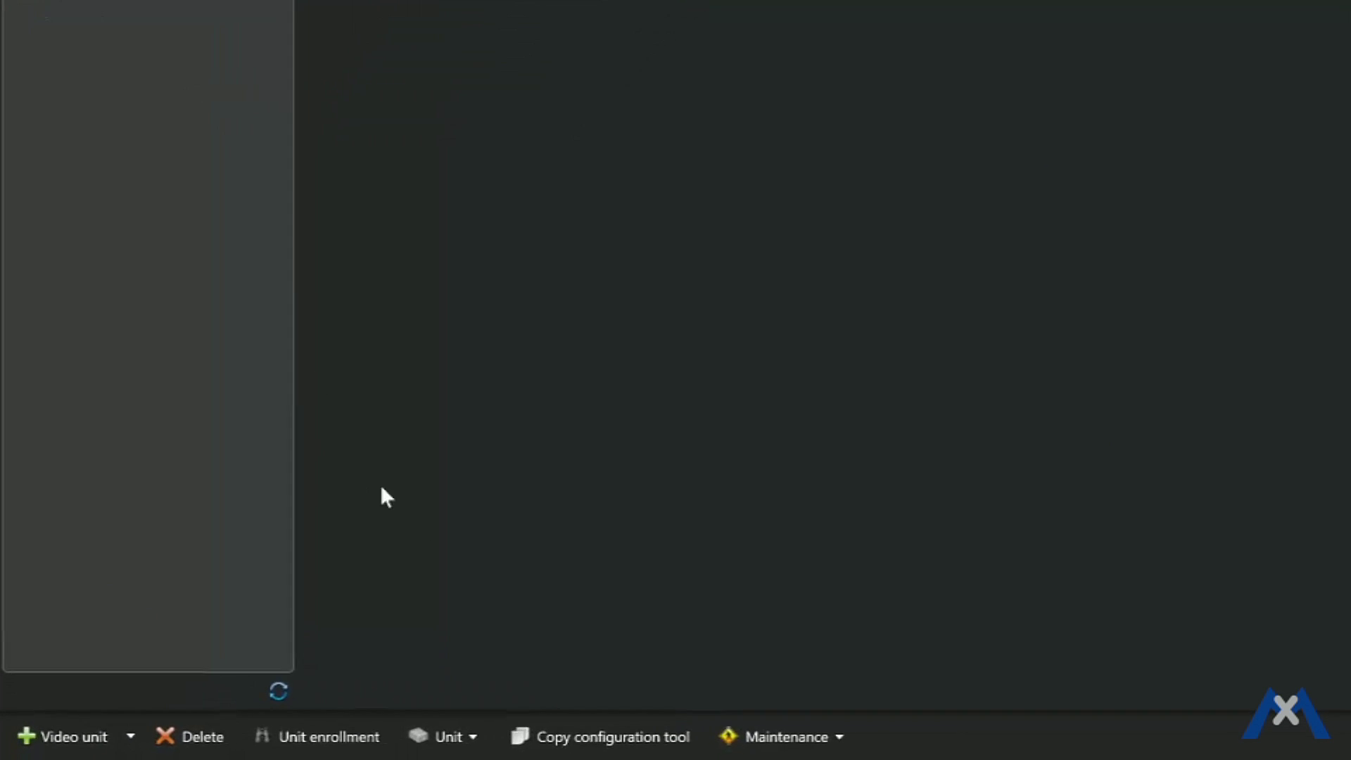
Step: In Config Tool, open MOBOTIX-M15 Camera - 01 and view its Video network settings
left_click(577, 724)
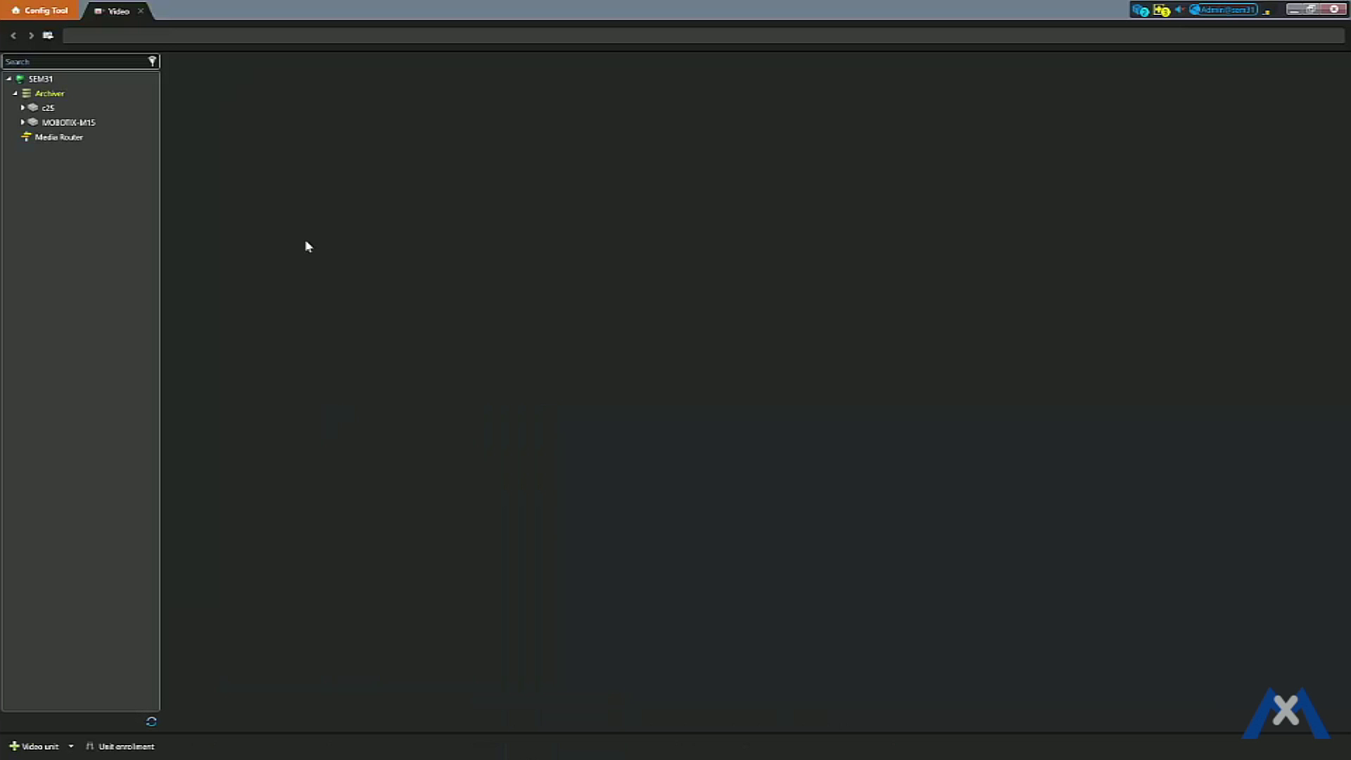
left_click(44, 124)
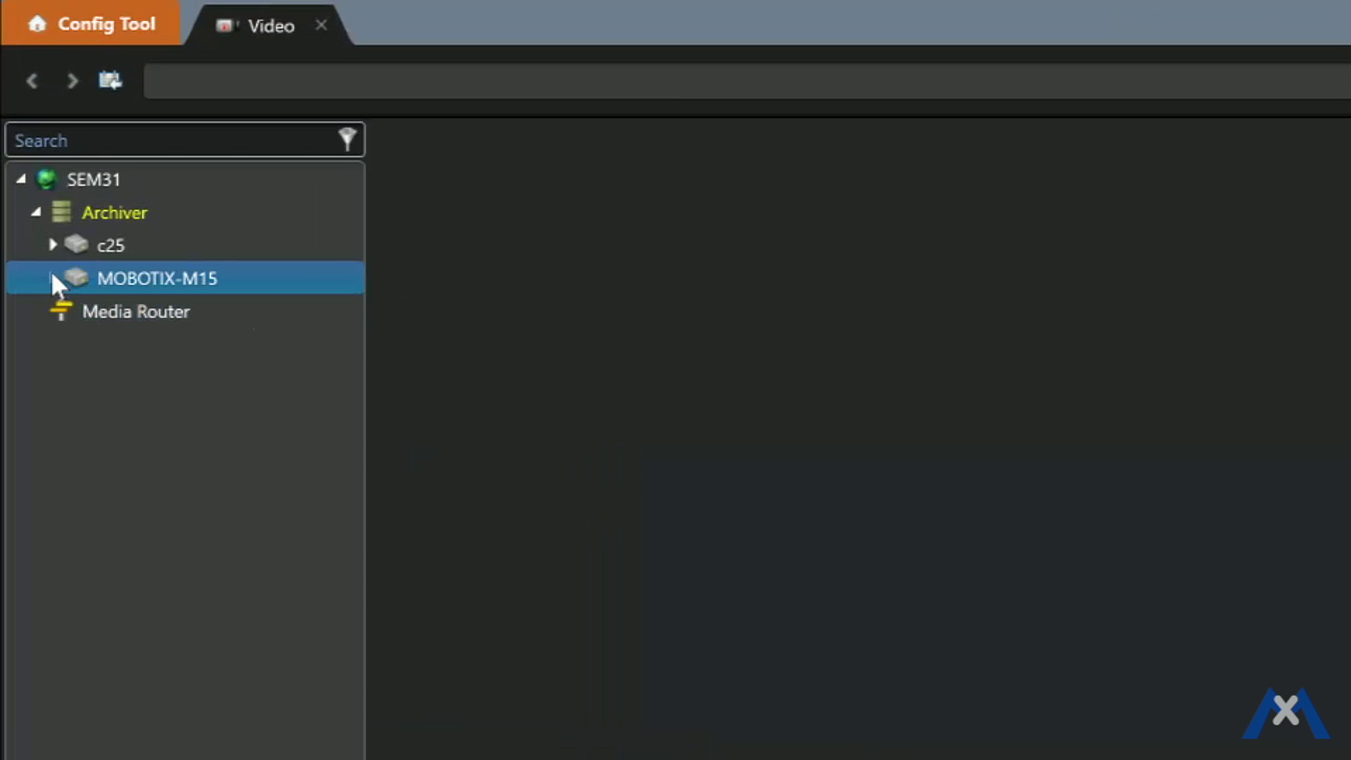
left_click(53, 278)
left_click(183, 312)
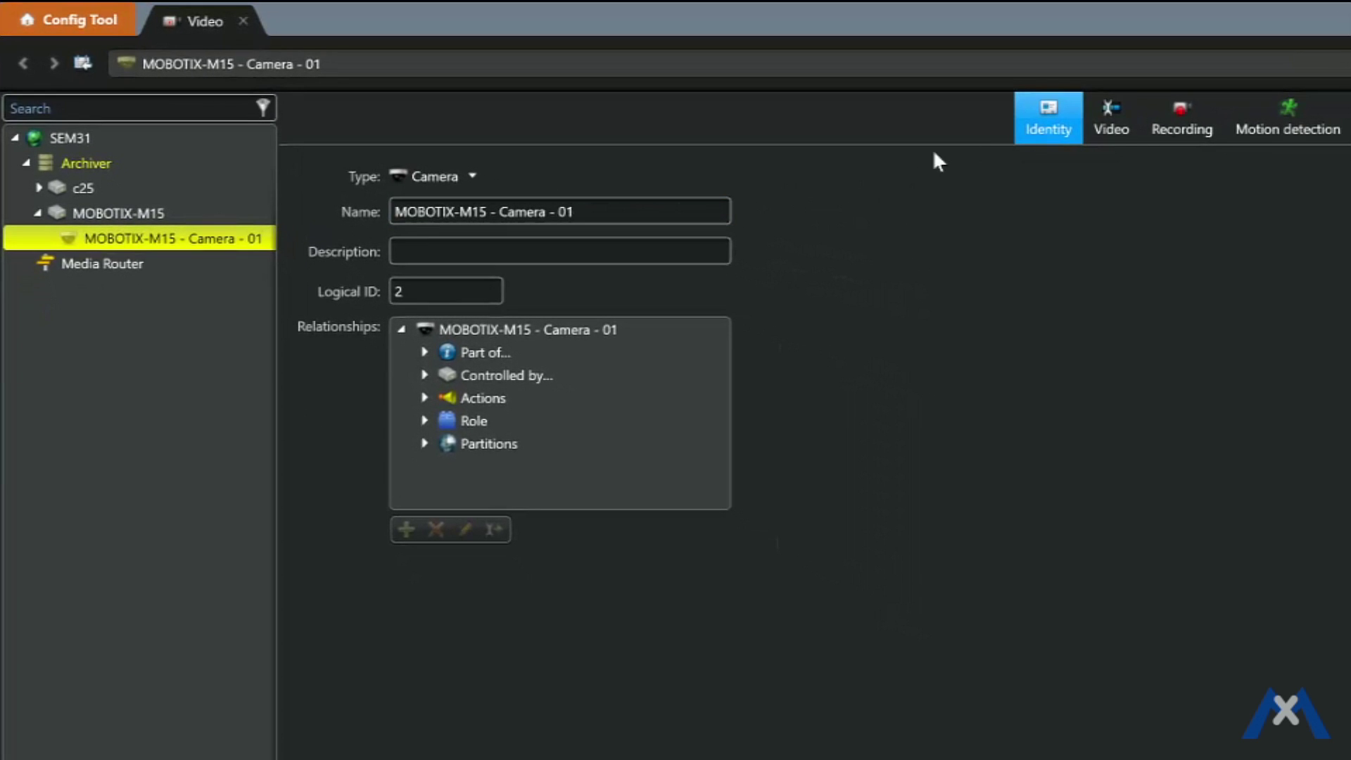
left_click(1109, 121)
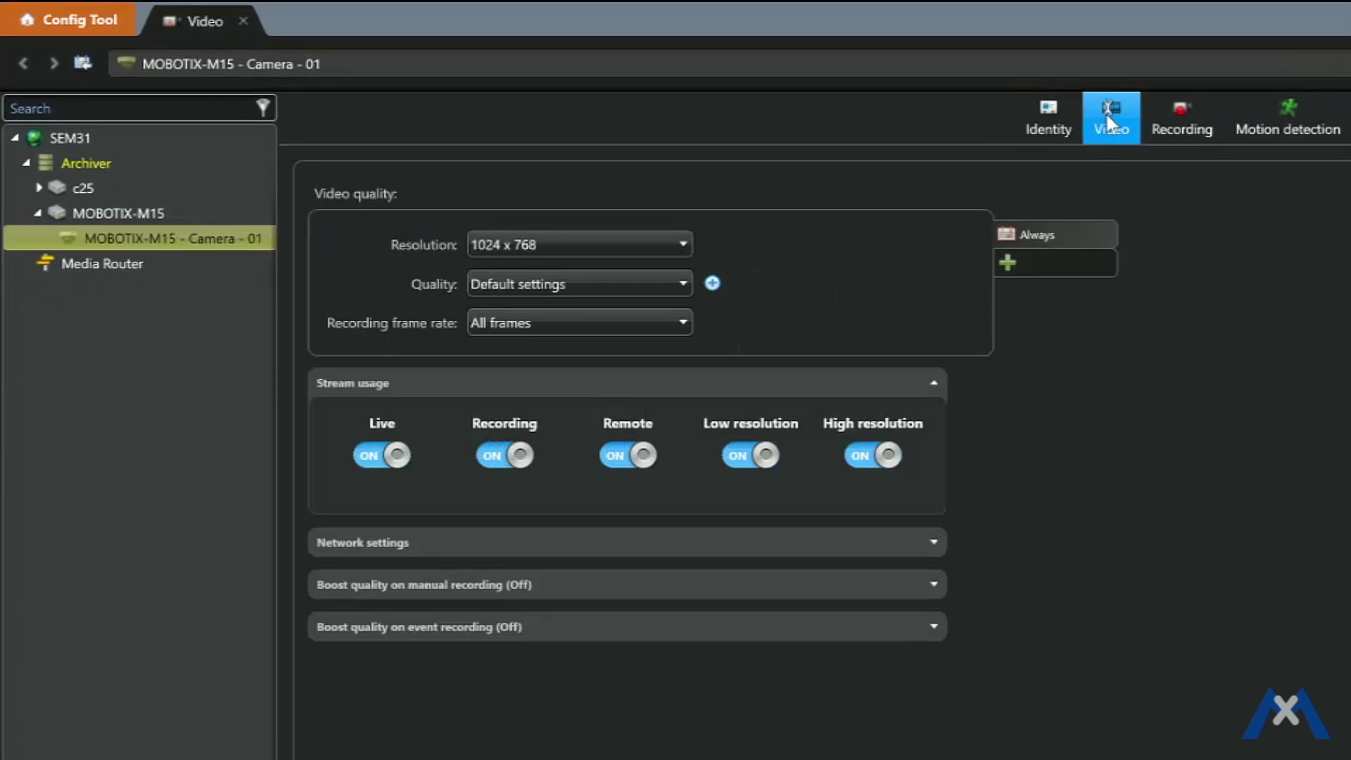
left_click(933, 541)
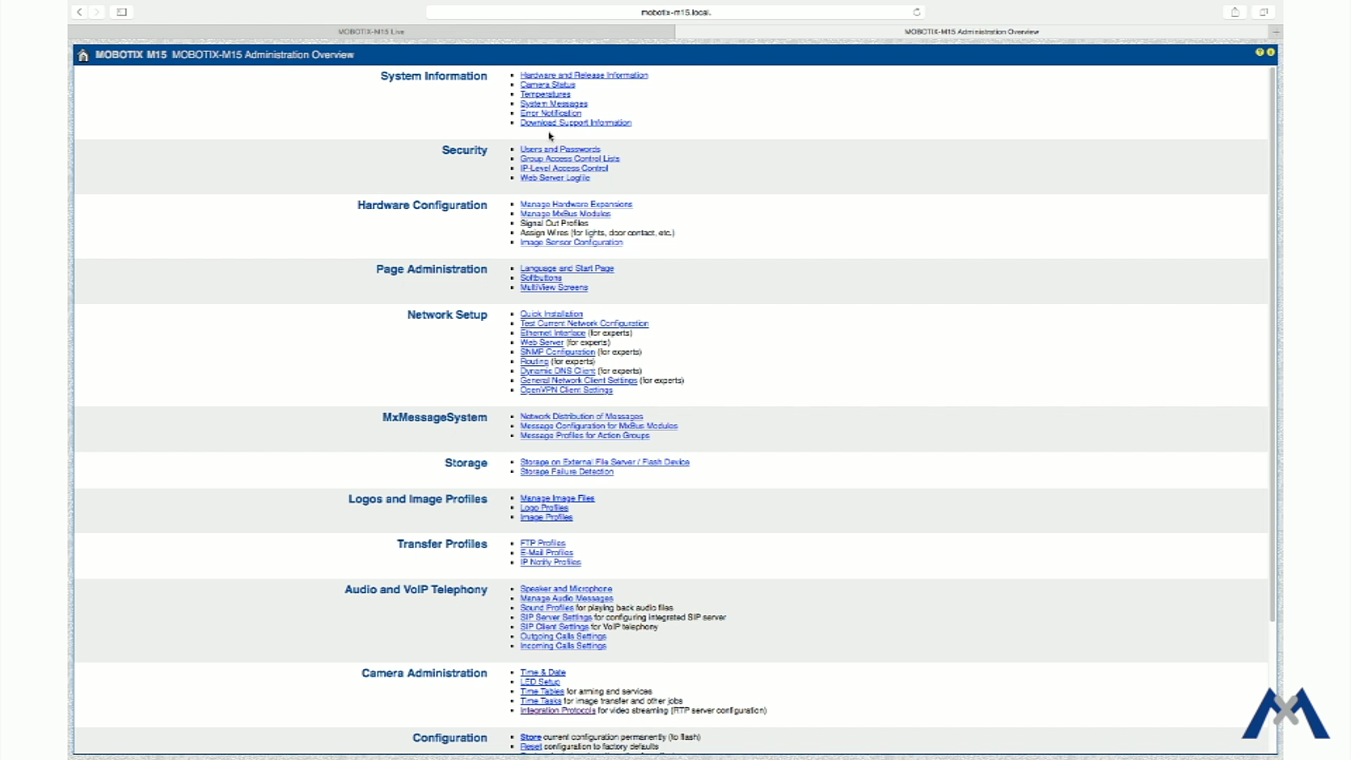
Step: Enable multicast for MxPEG Stream 1 with group address 224.16.17.1 and port 47806
left_click_drag(1275, 168, 1279, 302)
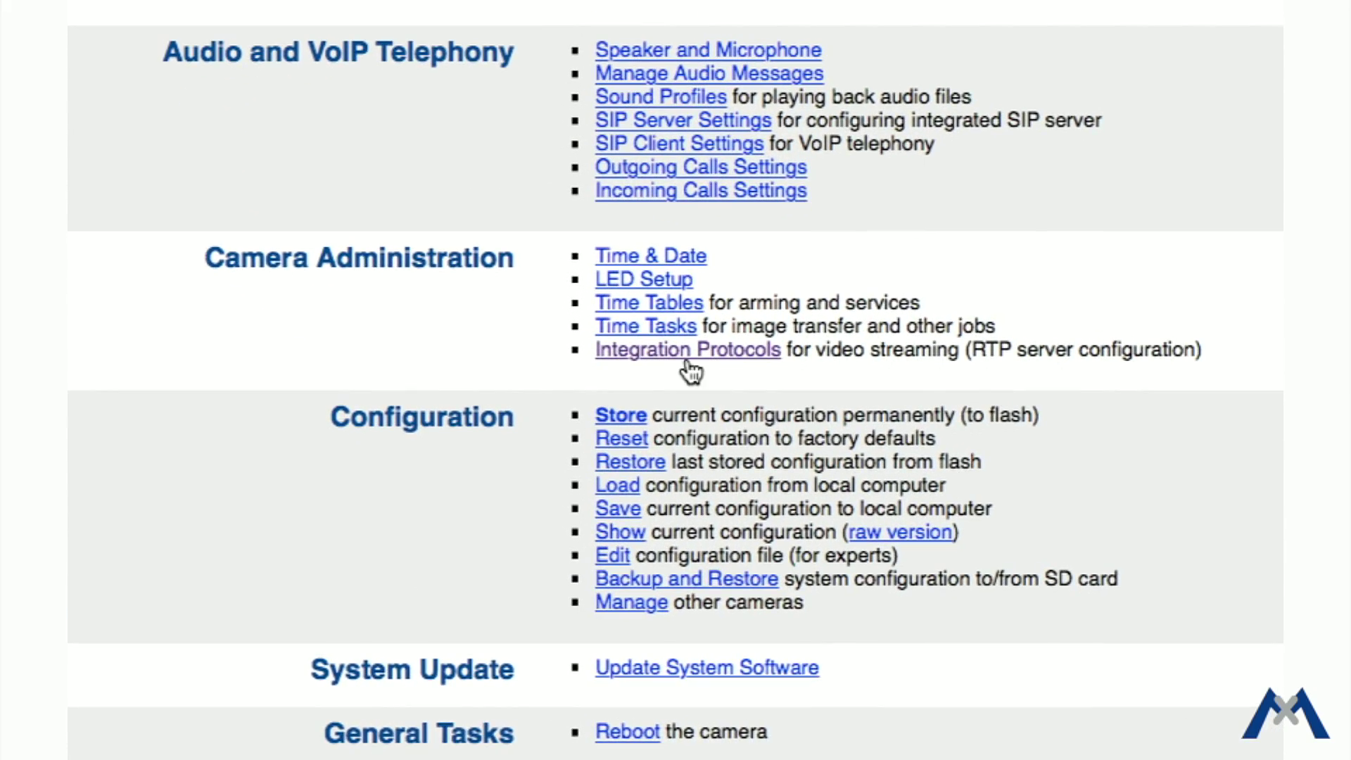
left_click(688, 362)
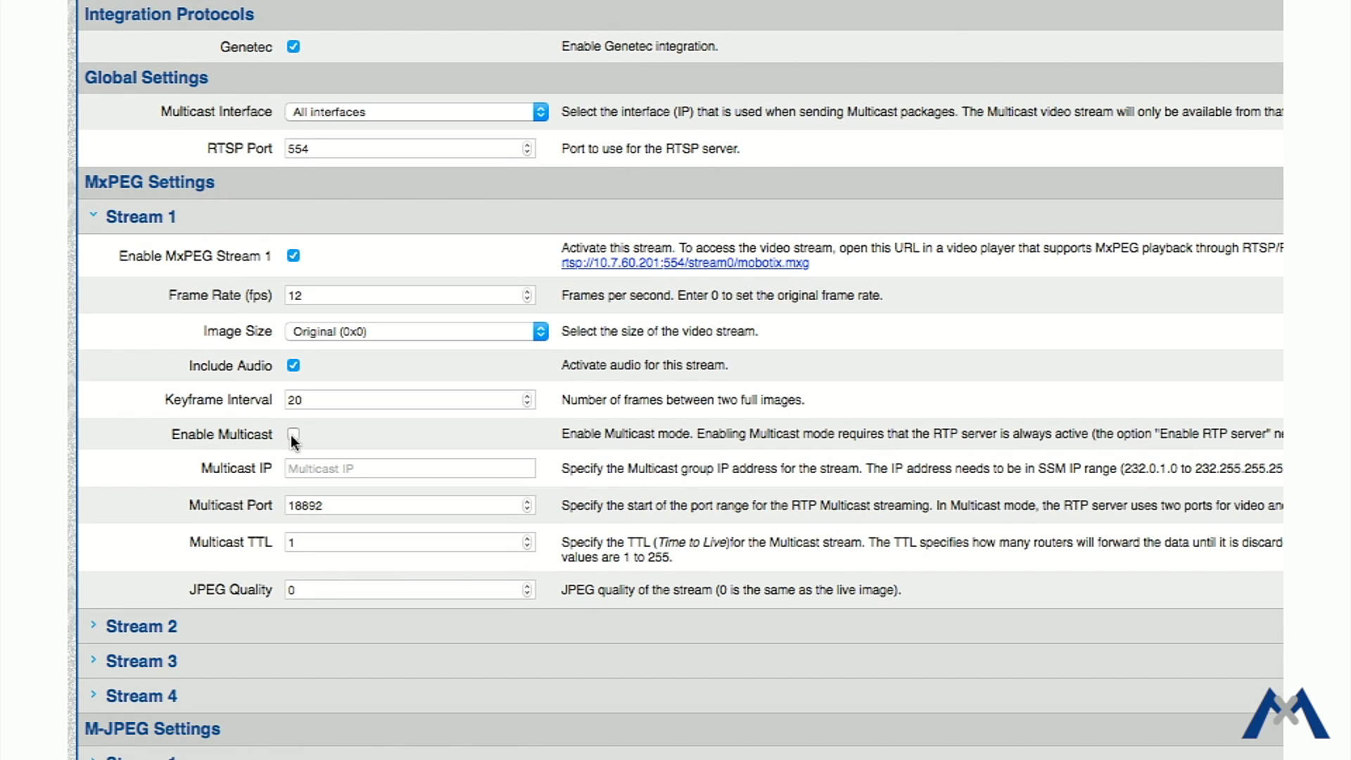
left_click(293, 437)
left_click(307, 468)
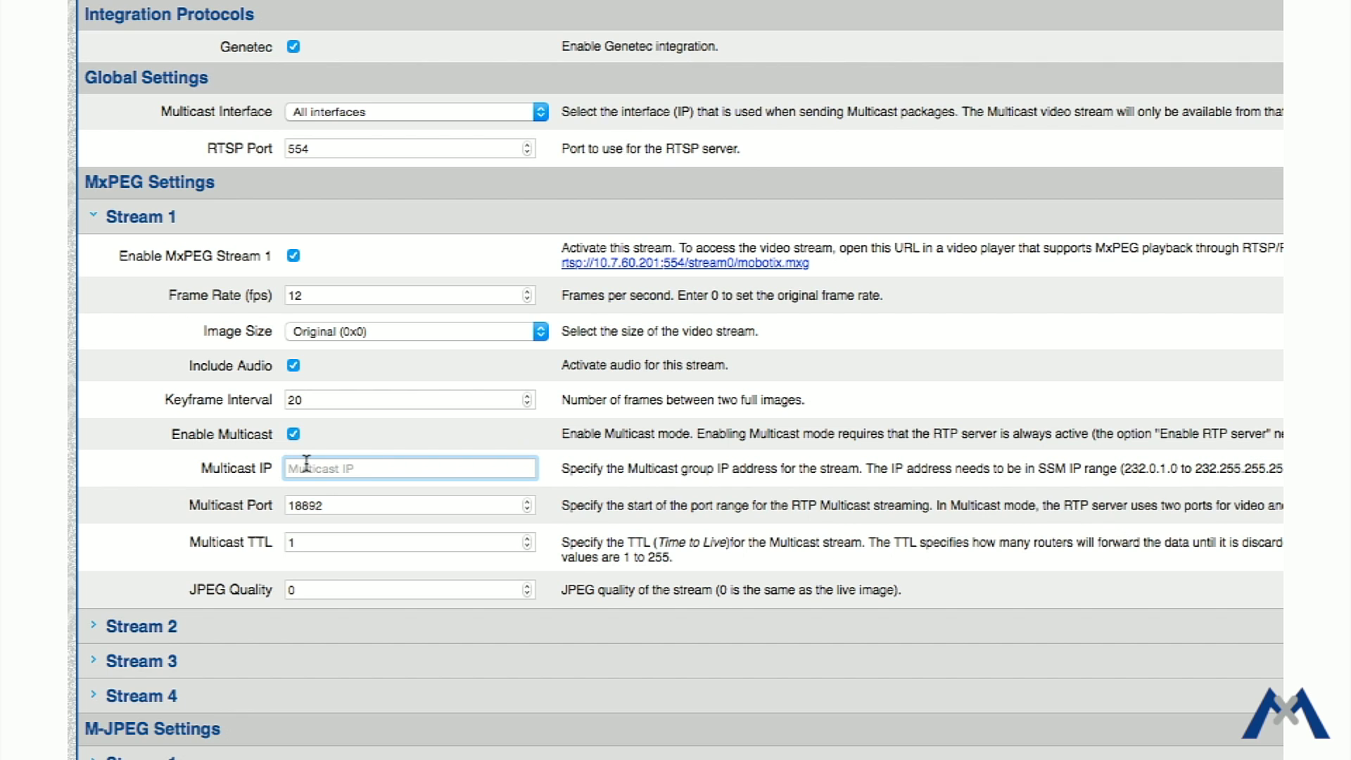
type("224.16.17.1")
key("Tab")
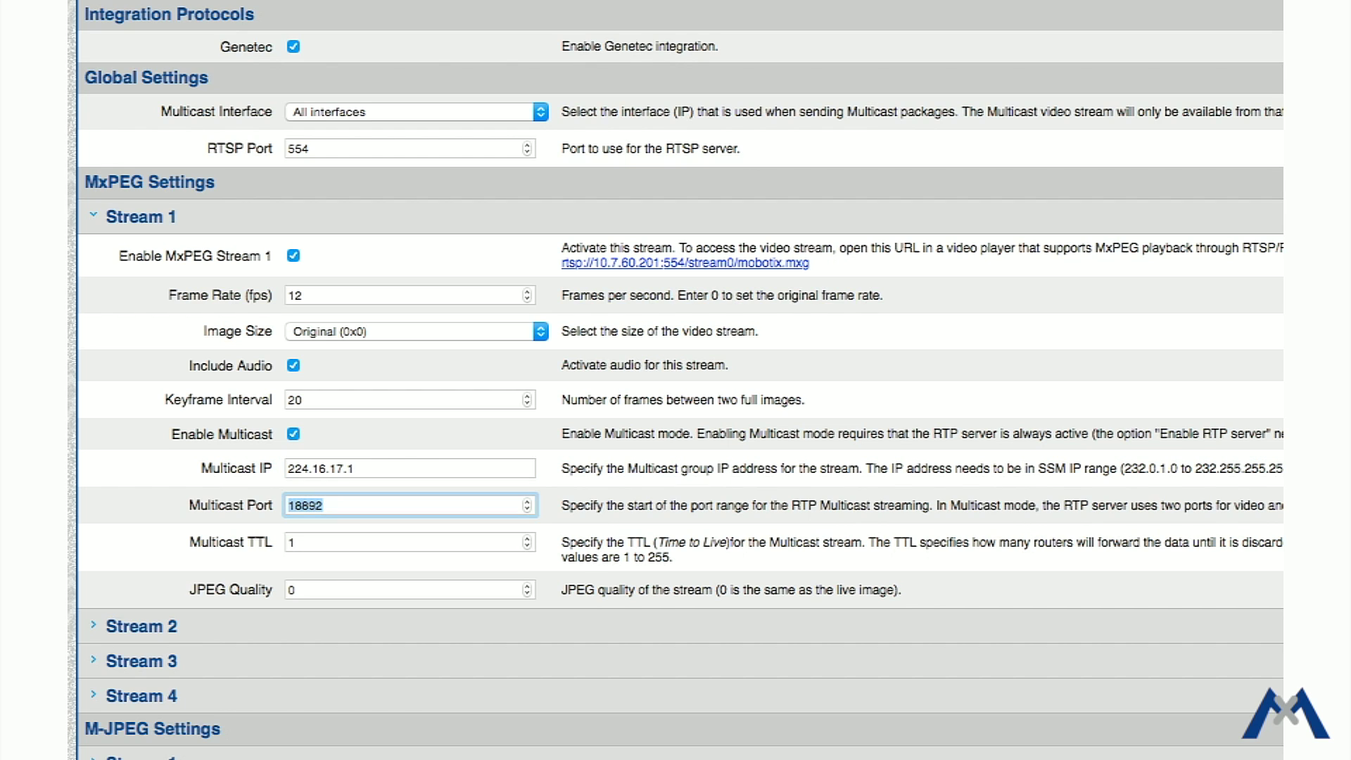
key("BackSpace")
type("47806")
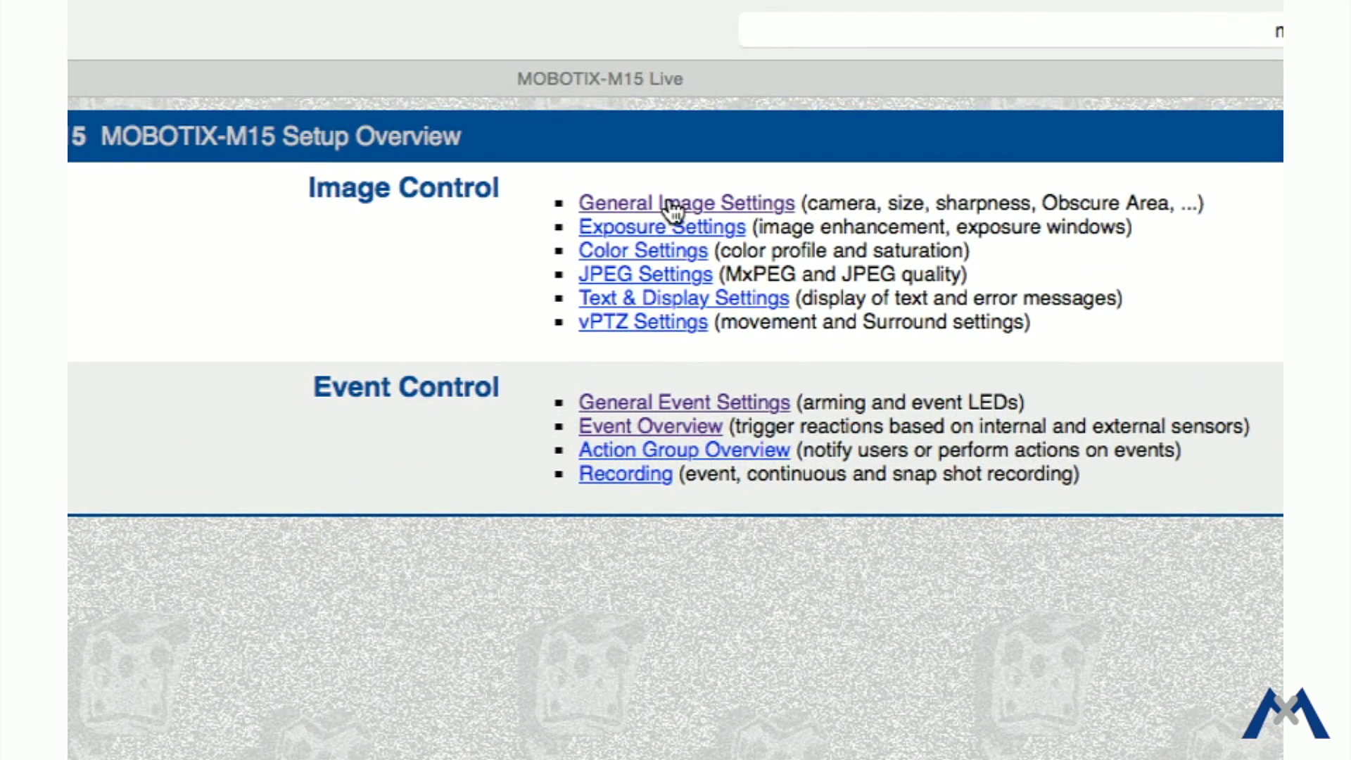
Step: In General Image Settings, leave rotation unchanged and untick the left image's Mirror & Rotate option
left_click(670, 204)
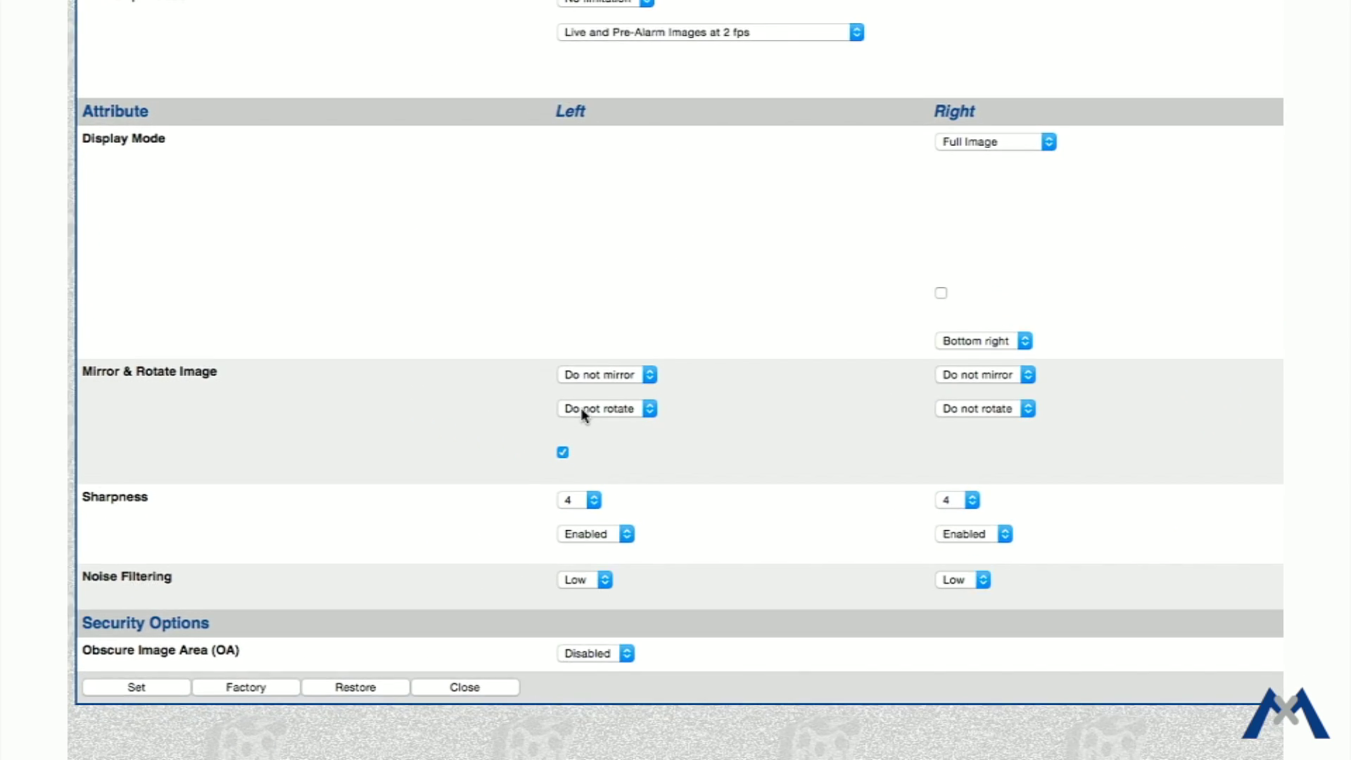
left_click(582, 413)
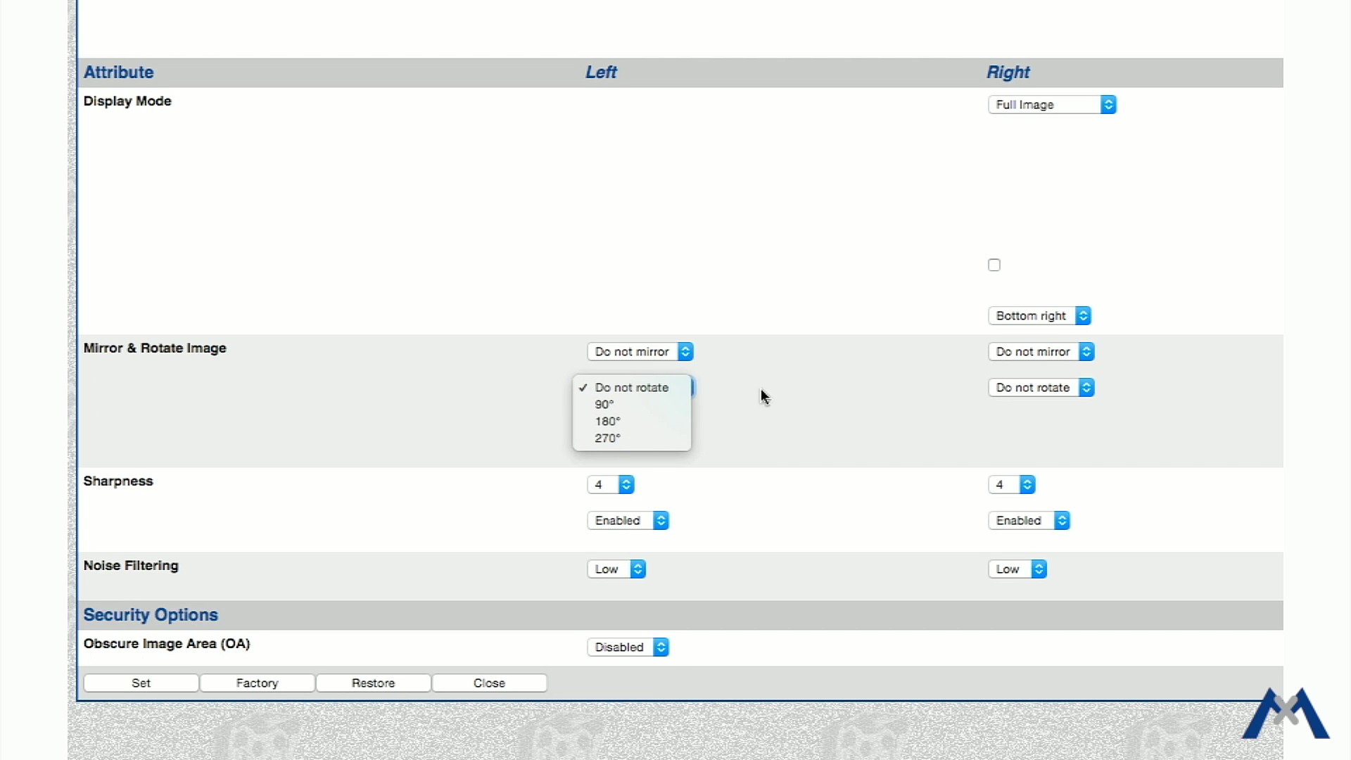
left_click(1023, 391)
left_click(1032, 390)
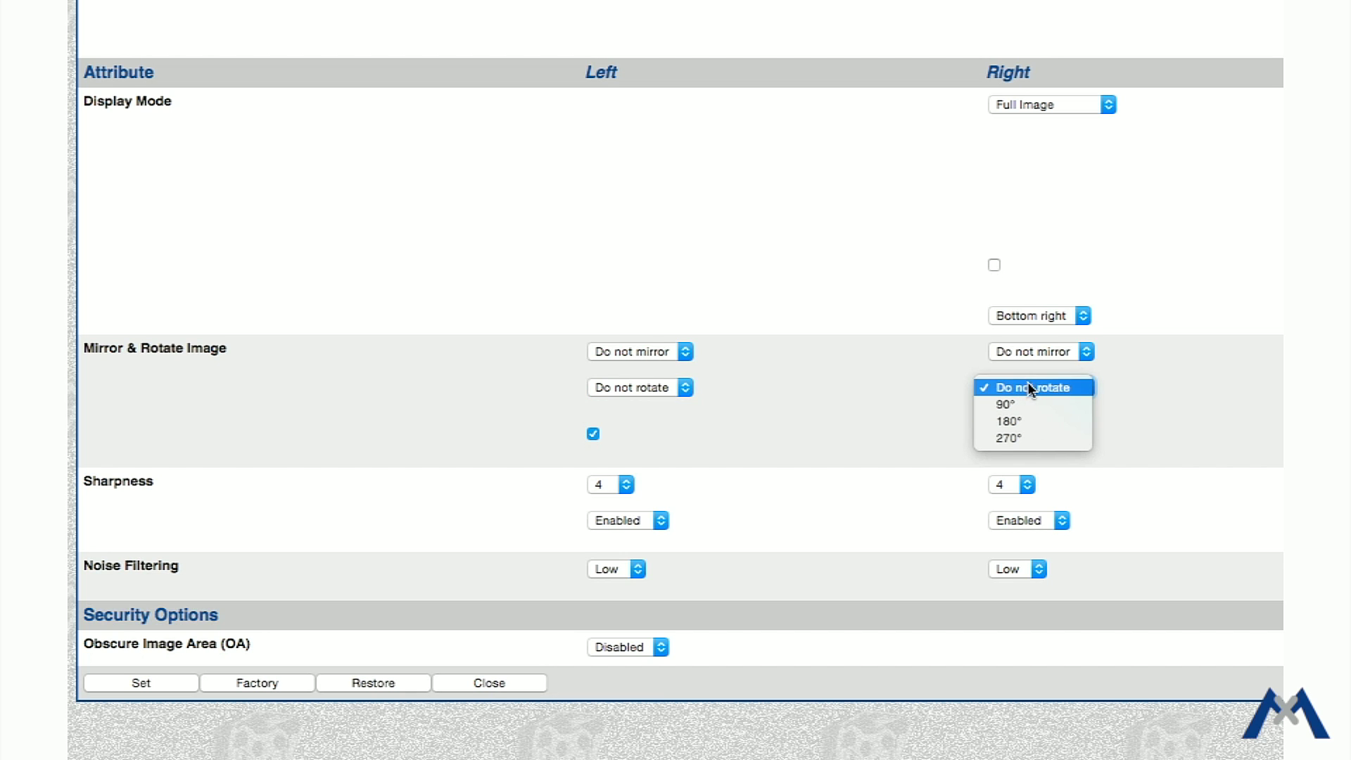
left_click(597, 442)
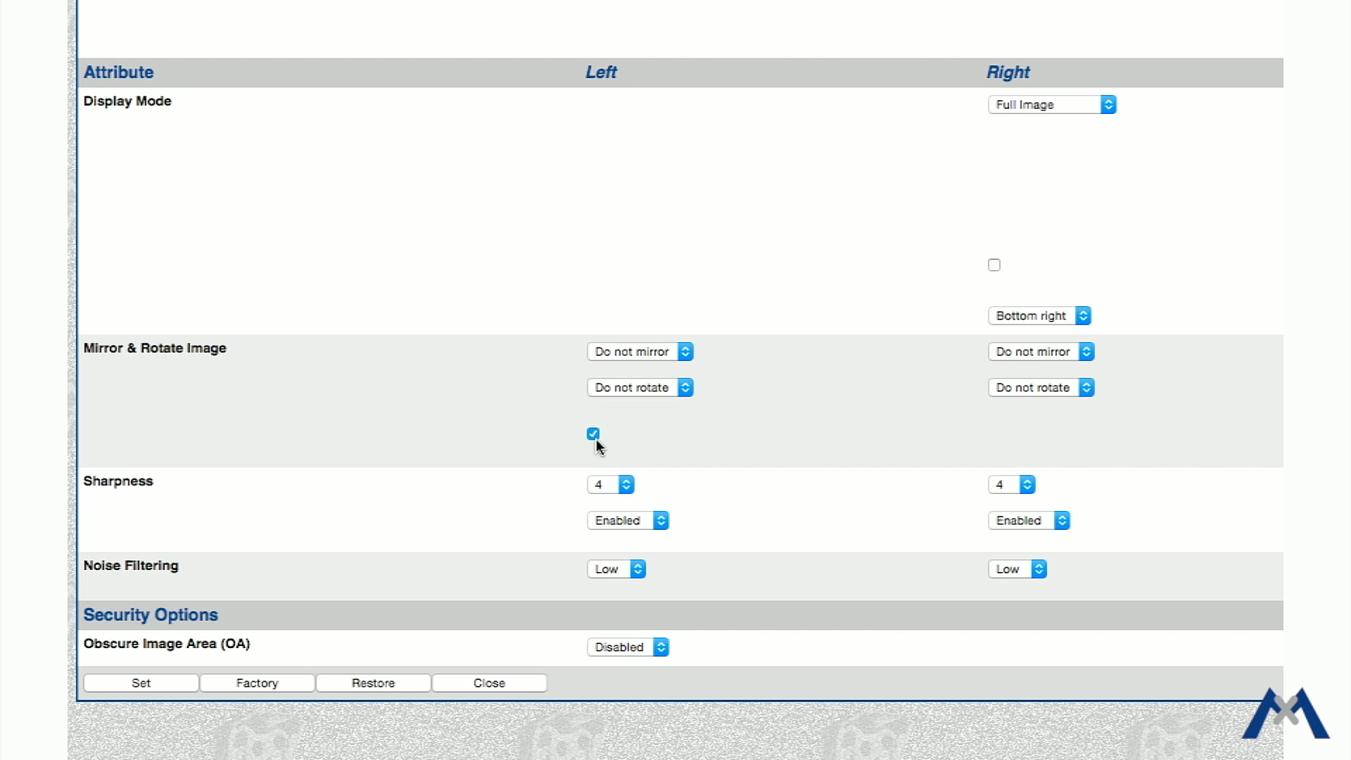
left_click(593, 434)
Step: Apply the image settings and store the configuration permanently
left_click(141, 684)
left_click(486, 688)
left_click(1270, 168)
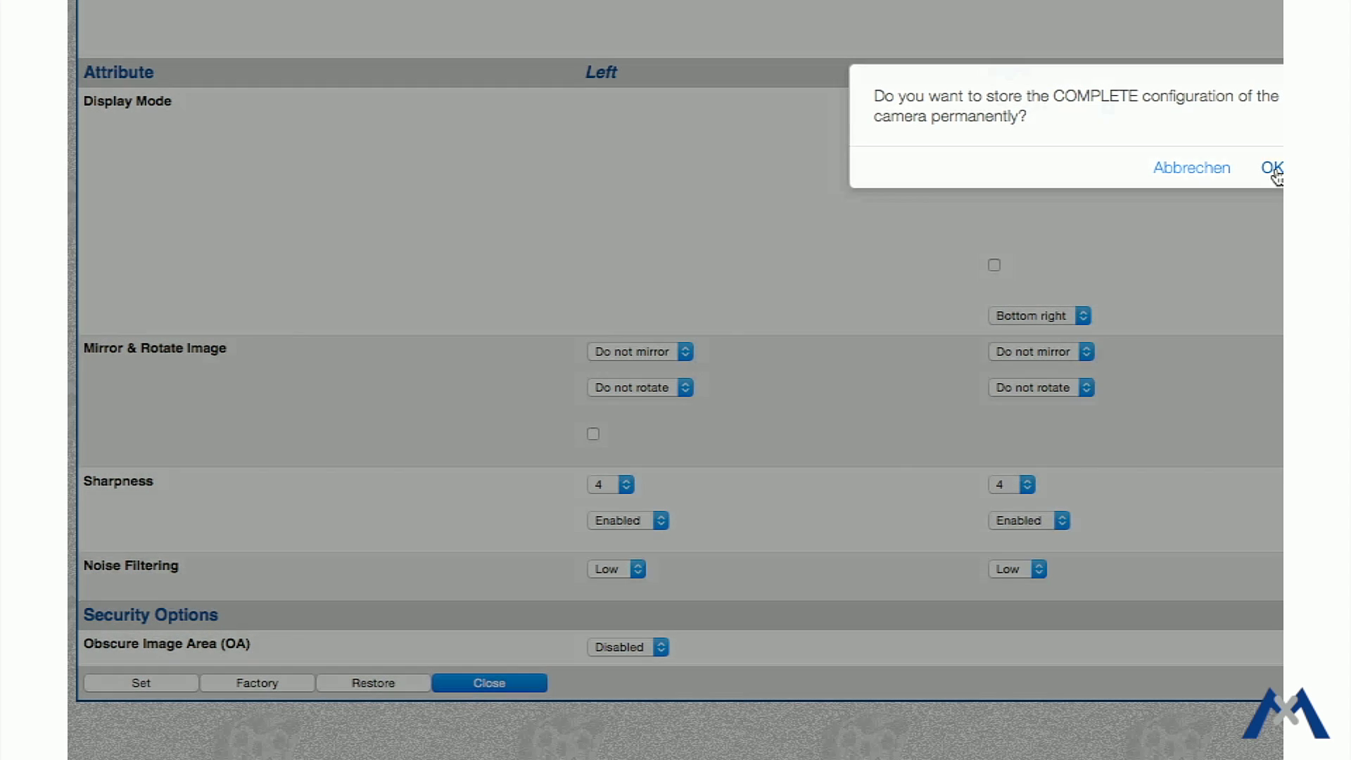